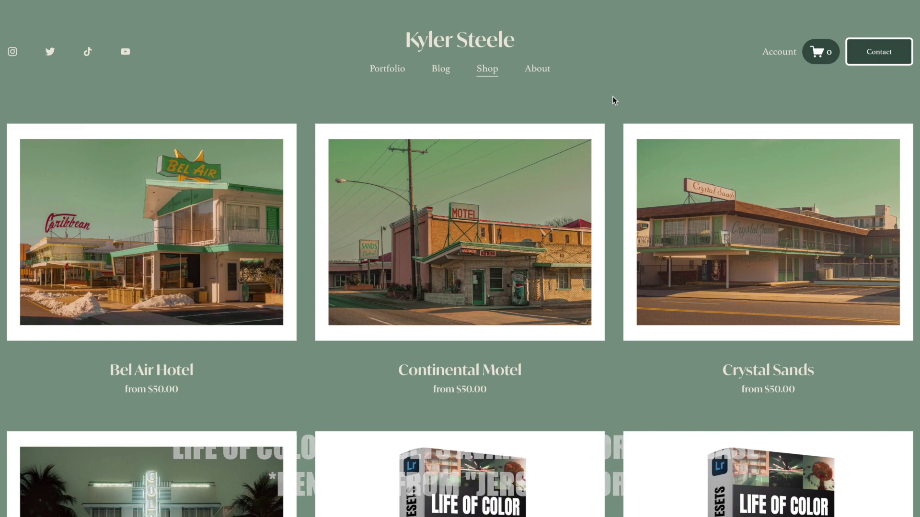
# Open the Life of Color (Master Bundle) - Lightroom Presets product page from the shop.
pyautogui.scroll(-3, 613, 99)
pyautogui.scroll(-6, 614, 97)
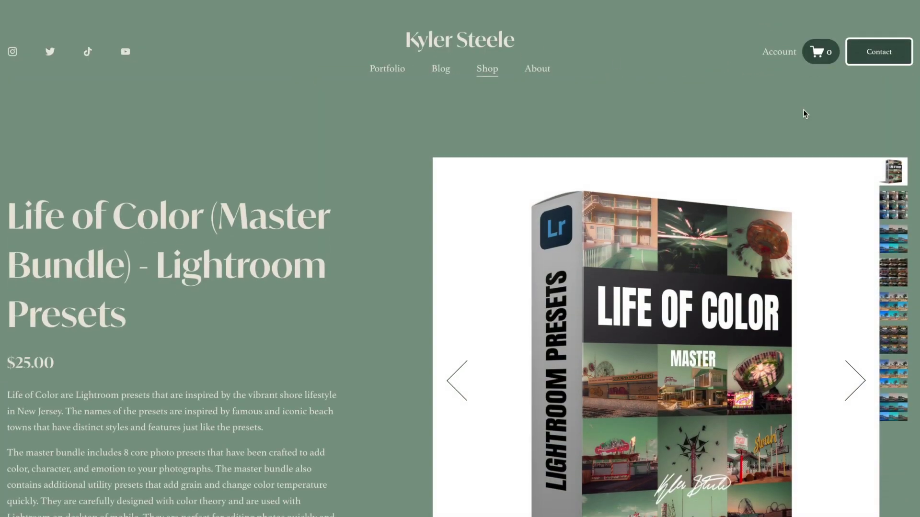
pyautogui.scroll(-3, 805, 113)
# Look through the sample-photo gallery of the Life of Color master bundle and add the bundle to the cart.
pyautogui.click(894, 78)
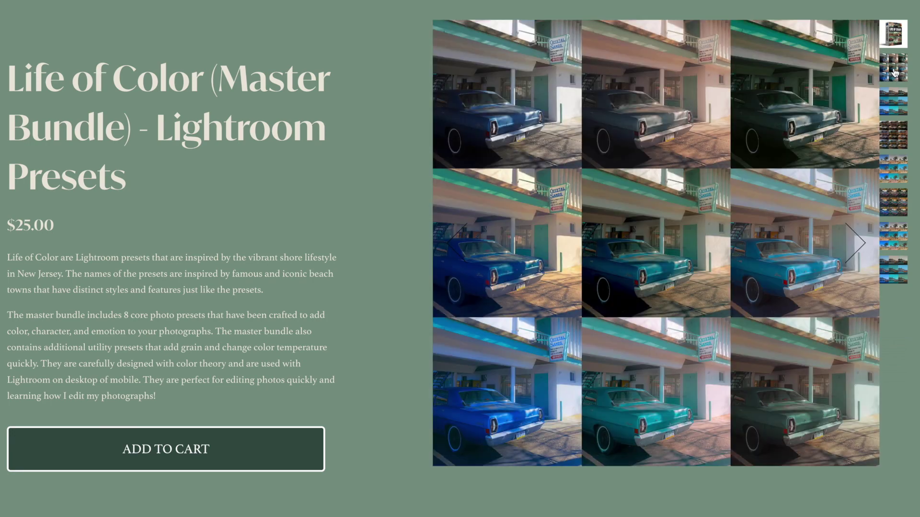
pyautogui.click(898, 102)
pyautogui.click(899, 133)
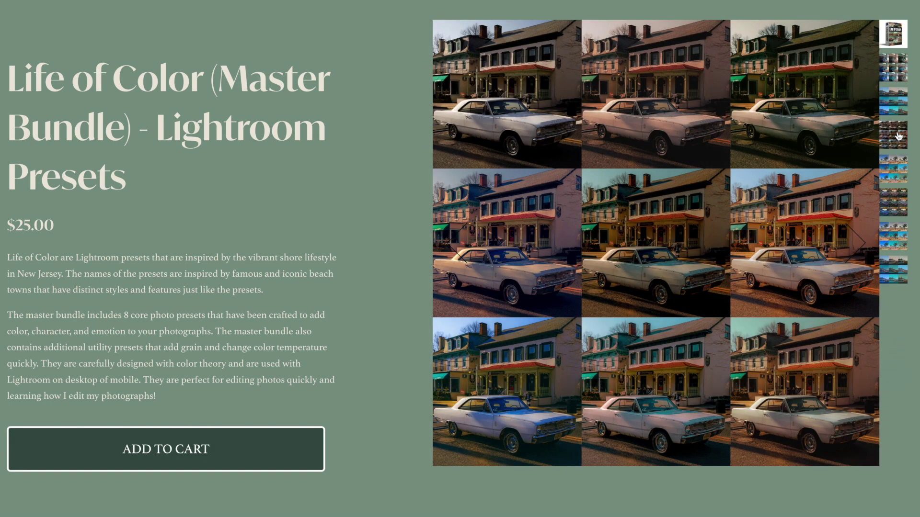
pyautogui.click(900, 169)
pyautogui.click(900, 199)
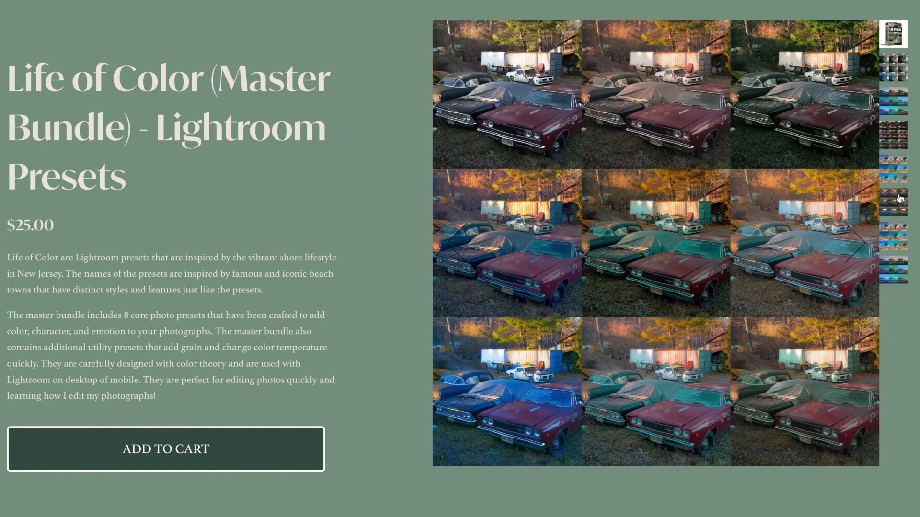
pyautogui.click(900, 231)
pyautogui.click(899, 269)
pyautogui.click(211, 443)
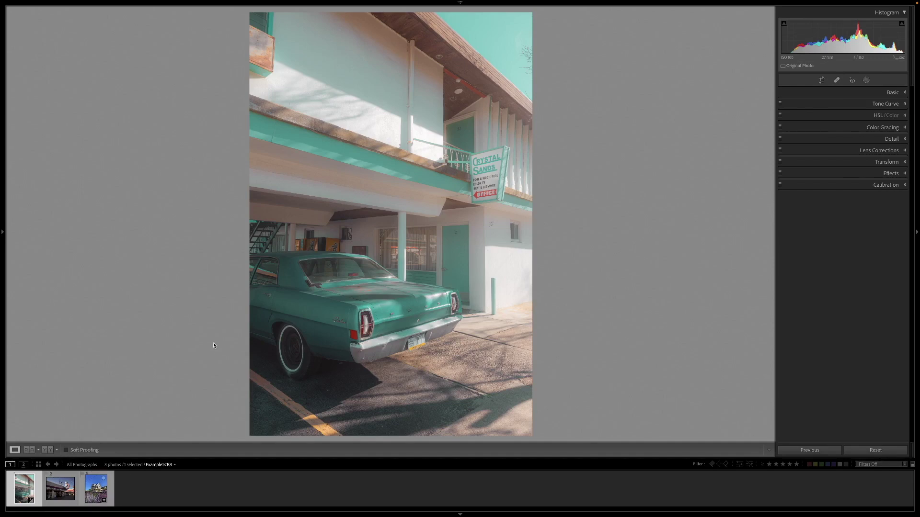
# In Lightroom Classic, import the Jersey Shore preset zip file from the Desktop.
pyautogui.click(3, 233)
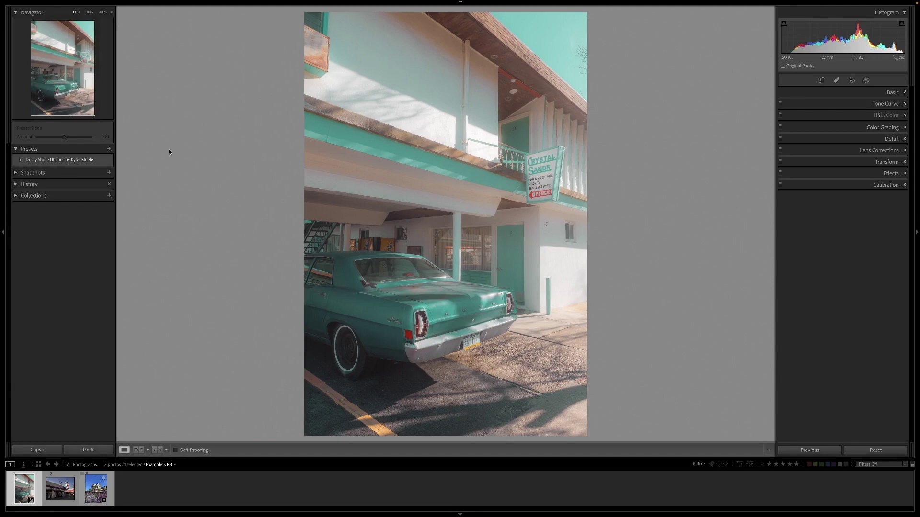
pyautogui.click(109, 149)
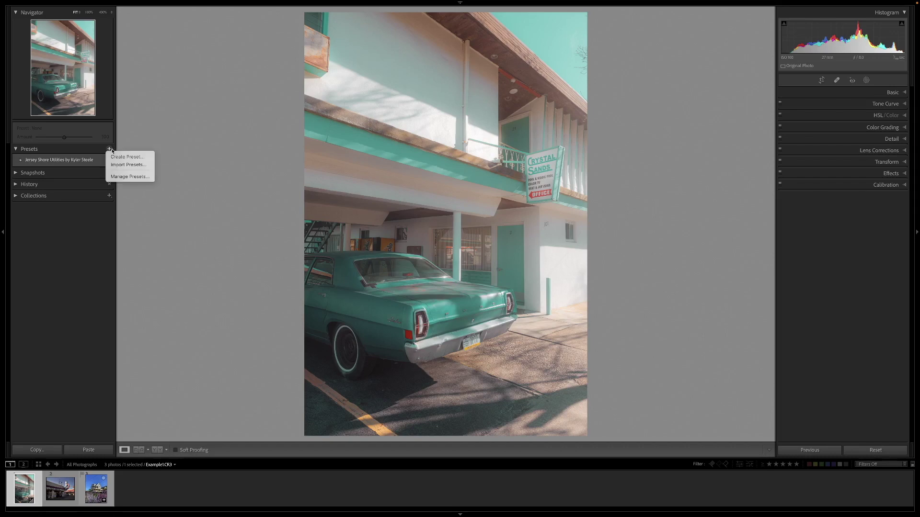
pyautogui.click(126, 165)
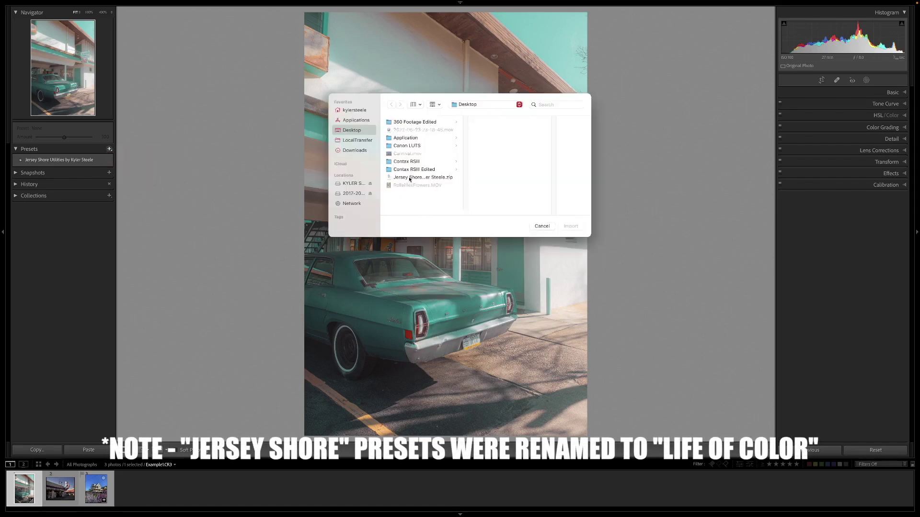
pyautogui.click(411, 178)
pyautogui.click(570, 226)
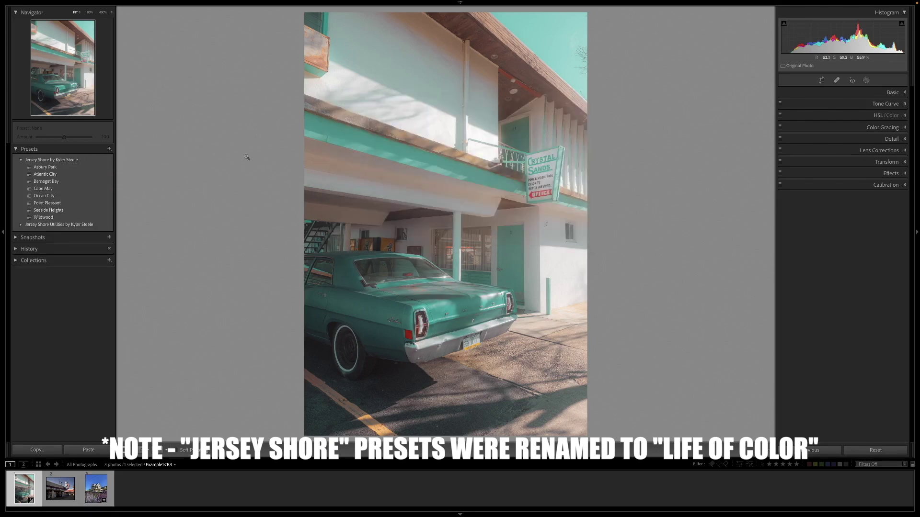
# Preview the Asbury Park and Wildwood presets on the car photo and apply Wildwood.
pyautogui.click(48, 168)
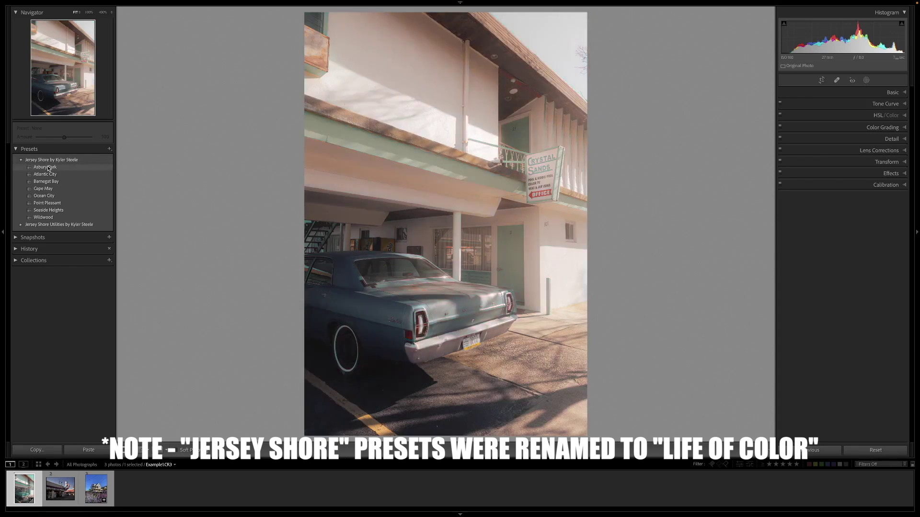
pyautogui.click(66, 217)
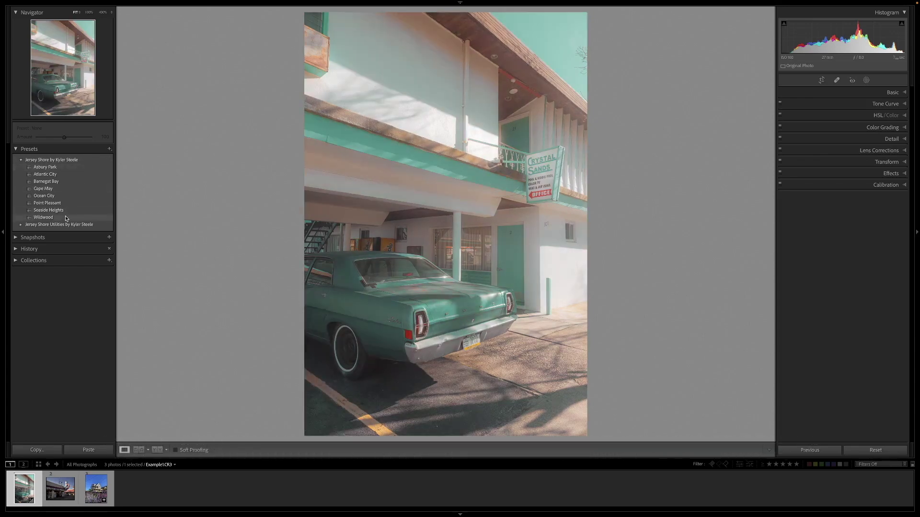
pyautogui.click(66, 218)
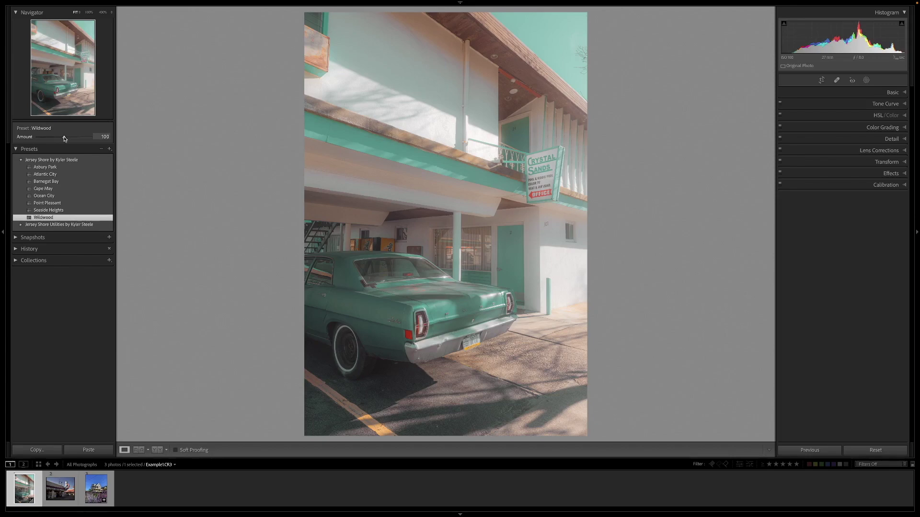
# Try the Wildwood preset's amount at 125 and 71, and return it to 100.
pyautogui.moveTo(65, 138); pyautogui.dragTo(71, 139)
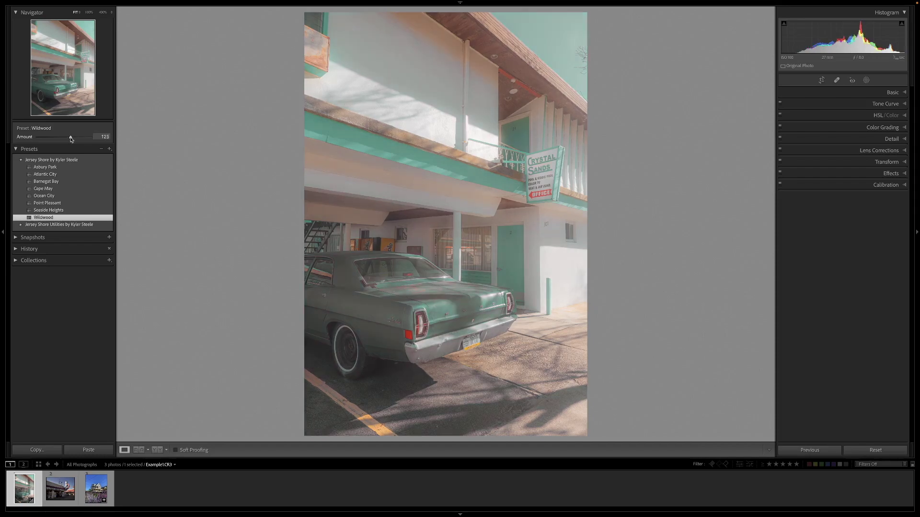
pyautogui.moveTo(71, 139); pyautogui.dragTo(56, 138)
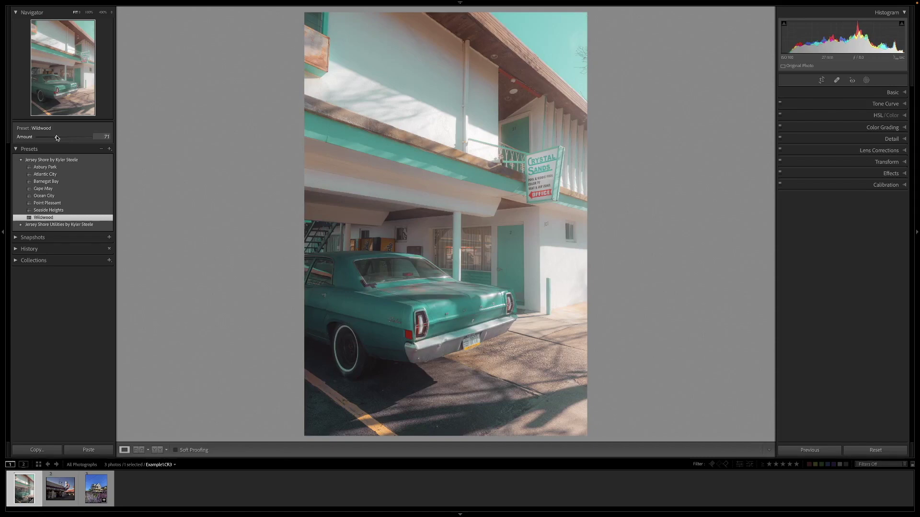
pyautogui.moveTo(56, 138); pyautogui.dragTo(64, 139)
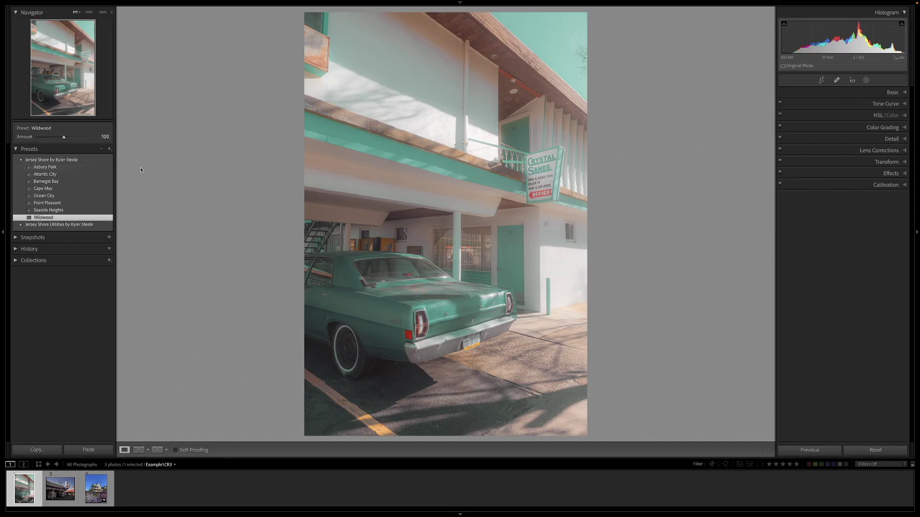
# Start exporting the Jersey Shore preset group.
pyautogui.rightClick(85, 162)
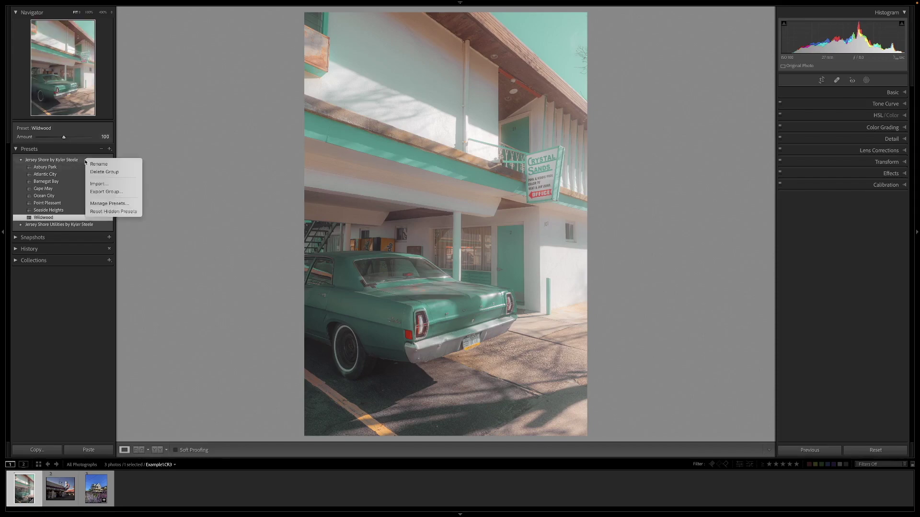
pyautogui.click(109, 192)
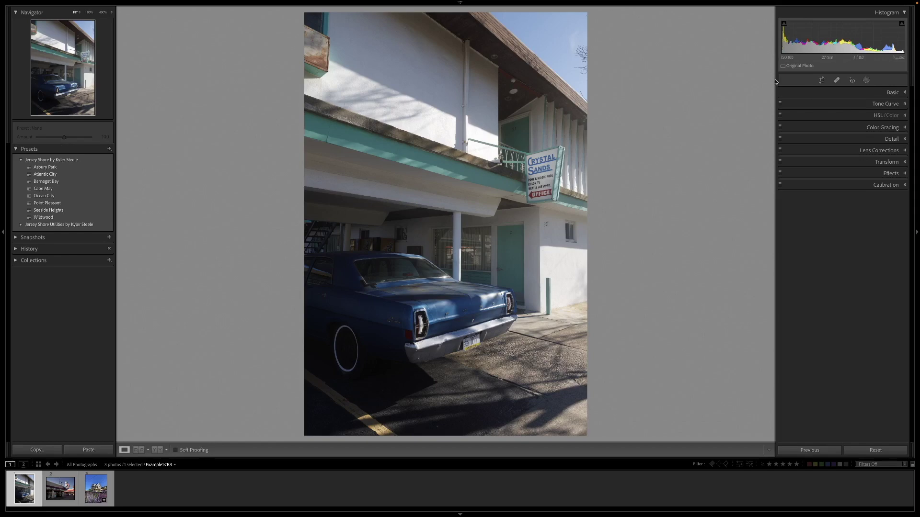
# Raise the exposure of the unedited car photo to +0.70 in the Basic adjustments.
pyautogui.click(892, 92)
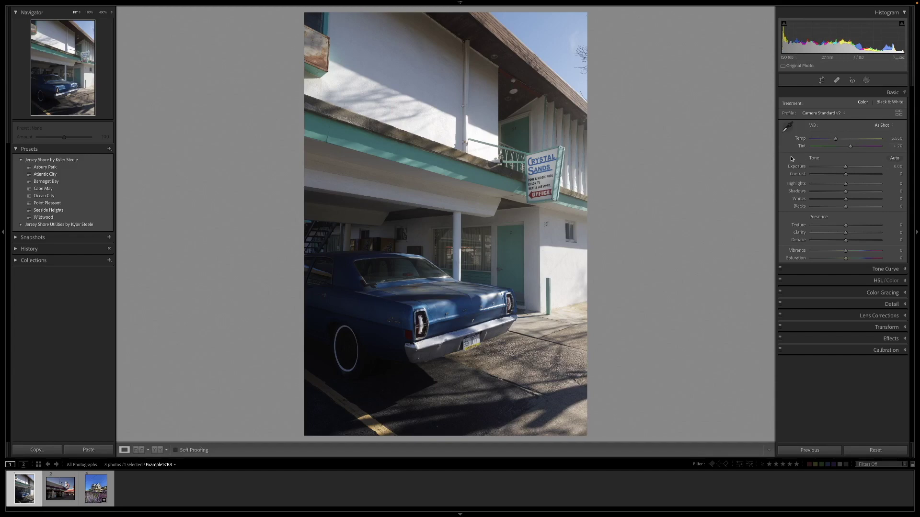
pyautogui.click(852, 168)
pyautogui.moveTo(852, 168); pyautogui.dragTo(851, 169)
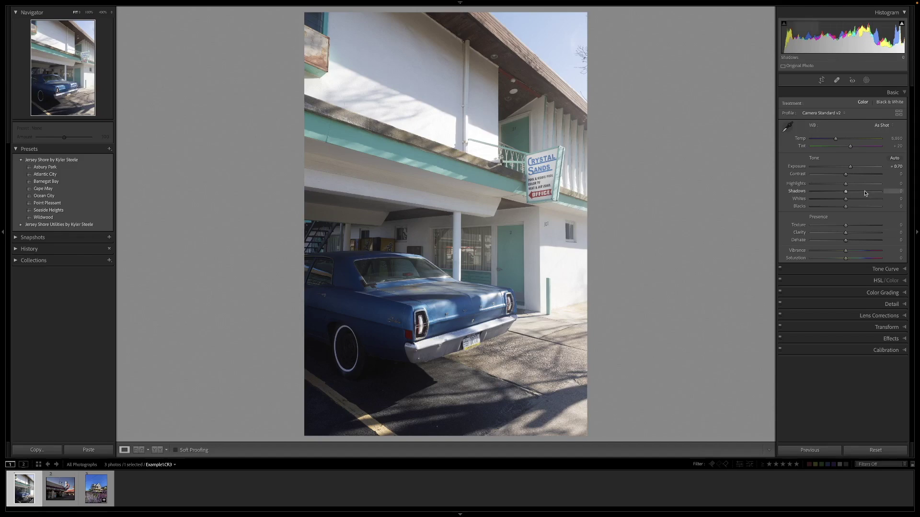
# Set contrast to -42, highlights -40, shadows +34, whites +12, blacks -22, texture +10, clarity -15, dehaze -8, vibrance +30 and saturation +10.
pyautogui.moveTo(846, 175); pyautogui.dragTo(850, 259)
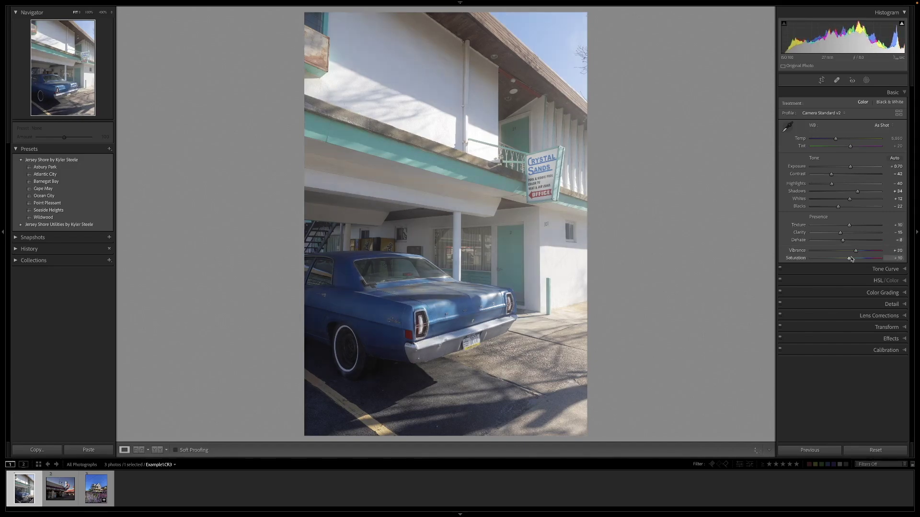
pyautogui.click(894, 93)
# Shift the red hue to -66 and the orange hue to -40 using targeted adjustment on the motel sign.
pyautogui.click(898, 104)
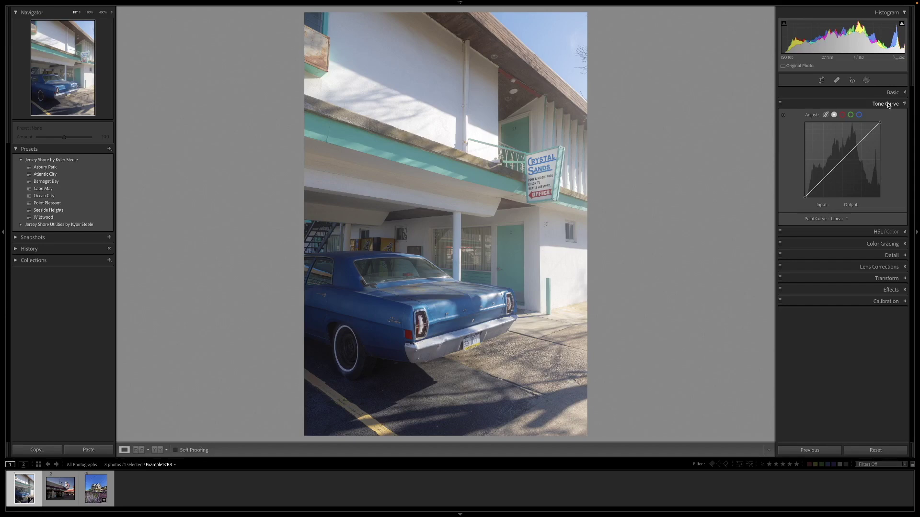
pyautogui.click(888, 105)
pyautogui.click(905, 115)
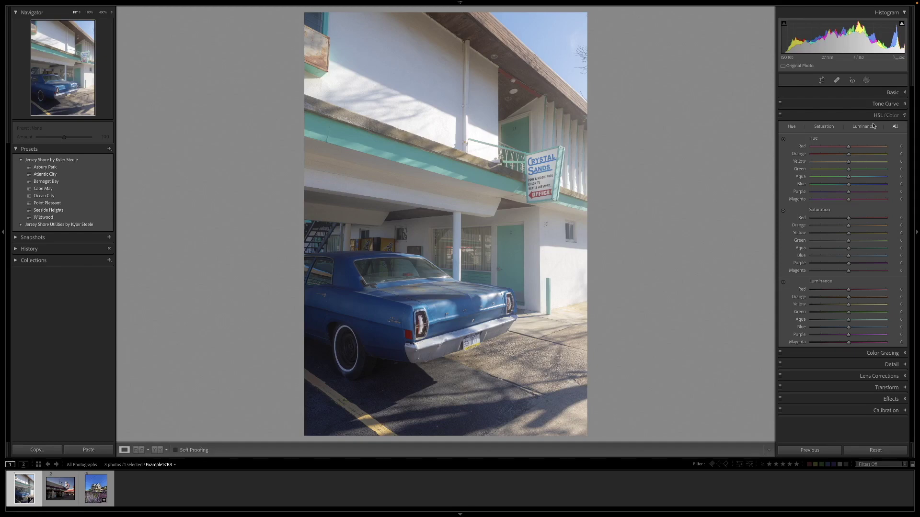
pyautogui.click(783, 139)
pyautogui.moveTo(545, 194); pyautogui.dragTo(531, 258)
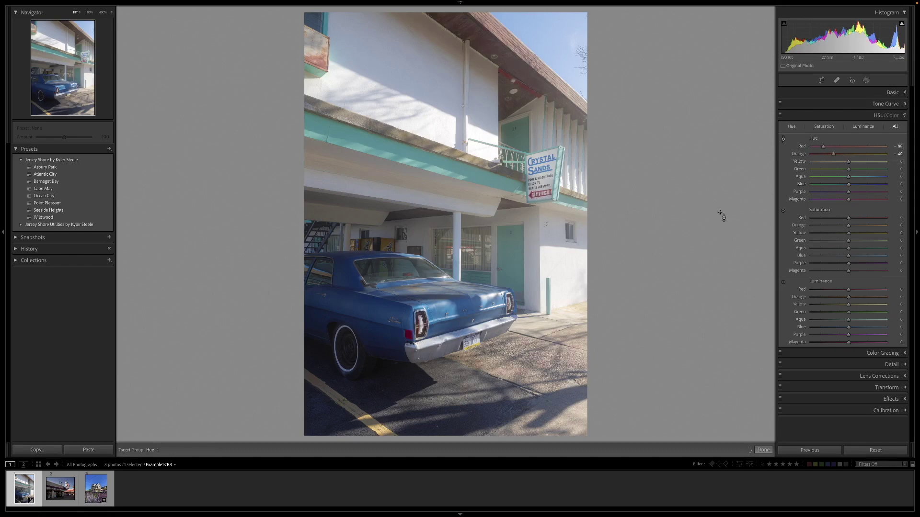
# Shift the car's blue hue to -50 and the aqua hue to -5 using targeted adjustment.
pyautogui.moveTo(431, 297); pyautogui.dragTo(431, 296)
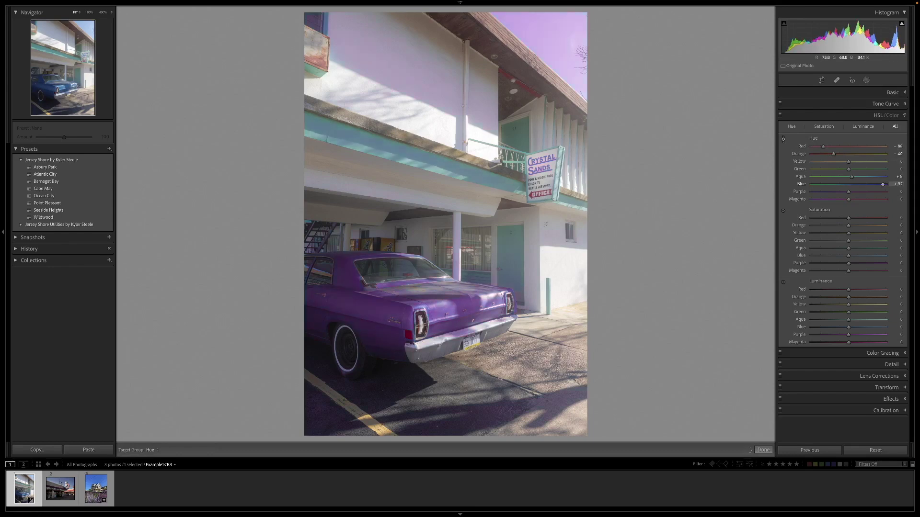
pyautogui.hotkey('ctrl', 'z')
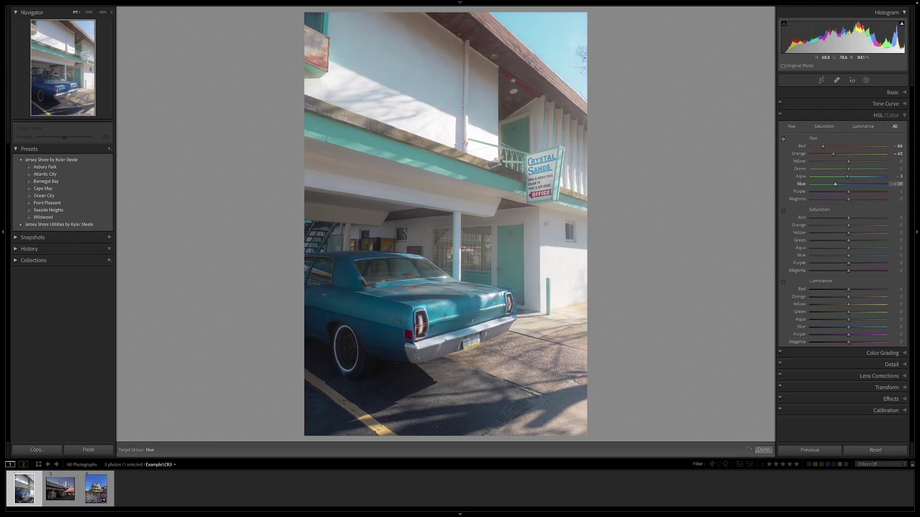
pyautogui.moveTo(748, 452); pyautogui.dragTo(746, 450)
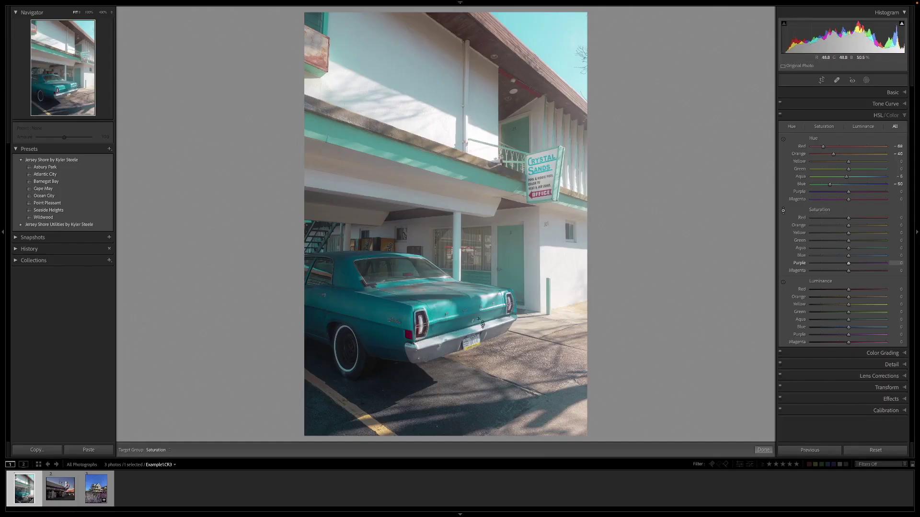
# Lower blue saturation to -58, aqua to -16 and purple to -6, and raise aqua luminance to +14 and blue luminance to +31.
pyautogui.moveTo(473, 287); pyautogui.dragTo(473, 295)
pyautogui.moveTo(499, 175); pyautogui.dragTo(498, 182)
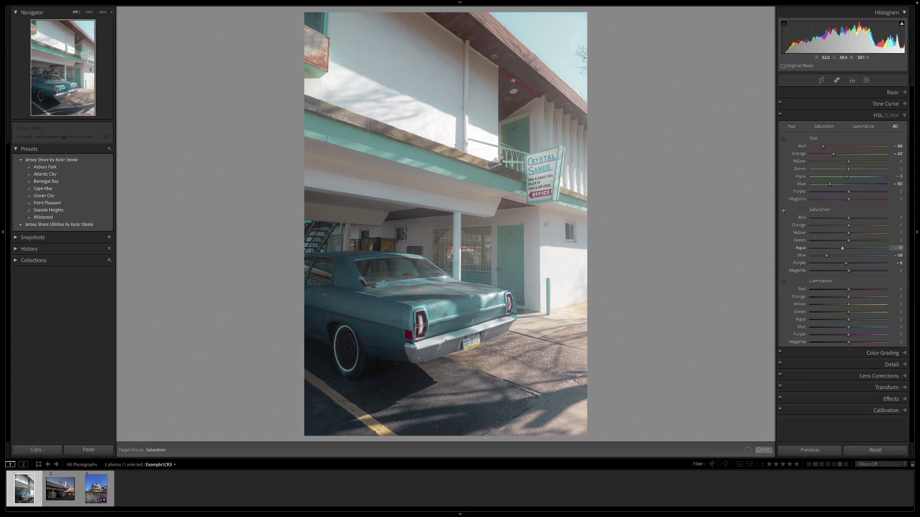
pyautogui.click(783, 283)
pyautogui.moveTo(508, 187); pyautogui.dragTo(508, 184)
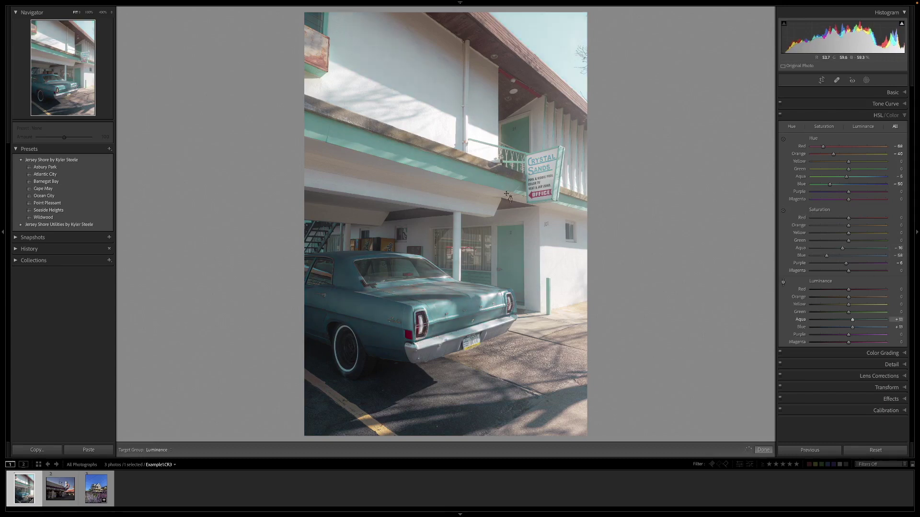
pyautogui.moveTo(425, 307); pyautogui.dragTo(431, 261)
# Shift the blue hue to -61 and aqua hue to -6, and raise blue saturation to about -18 and aqua saturation to about -11.
pyautogui.click(783, 139)
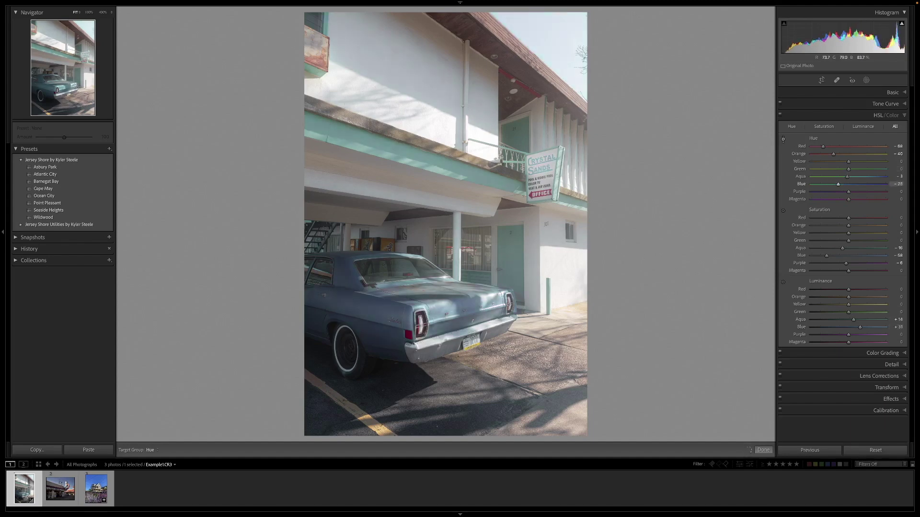
pyautogui.moveTo(460, 302); pyautogui.dragTo(460, 316)
pyautogui.click(783, 211)
pyautogui.moveTo(486, 286); pyautogui.dragTo(486, 268)
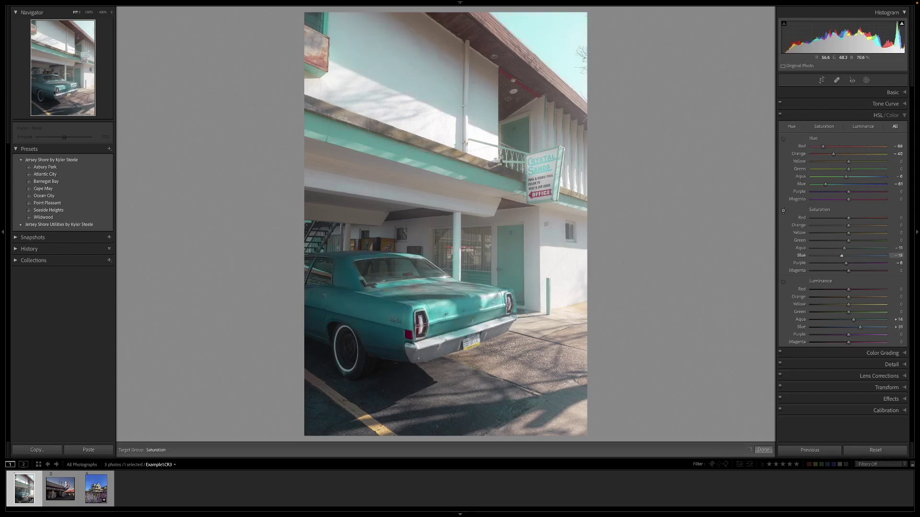
pyautogui.moveTo(472, 299); pyautogui.dragTo(479, 300)
pyautogui.click(905, 115)
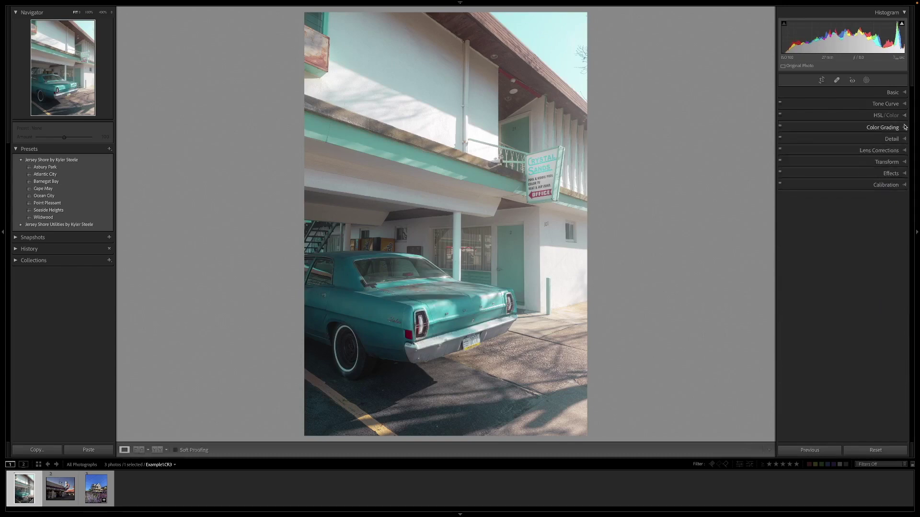
# Color grade the shadows to about hue 48, saturation 50, and the midtones to hue 46, saturation 44.
pyautogui.click(899, 127)
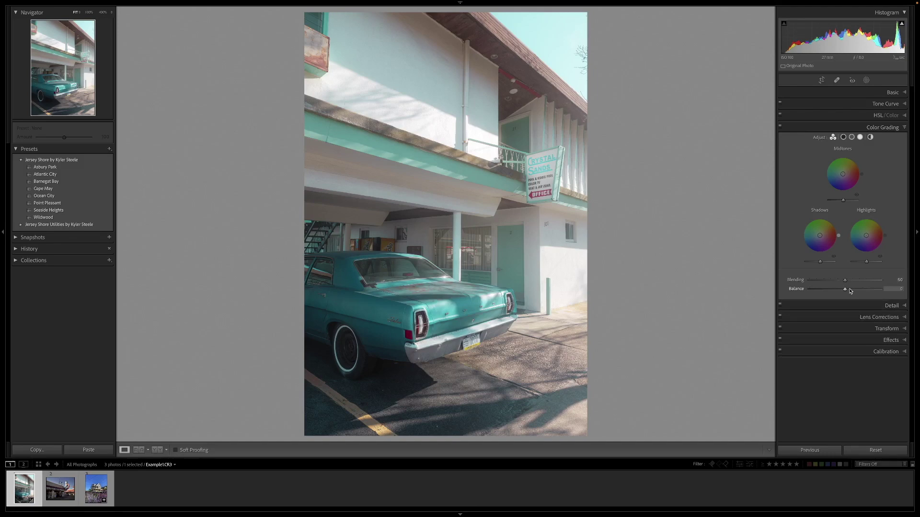
pyautogui.moveTo(822, 238); pyautogui.dragTo(825, 229)
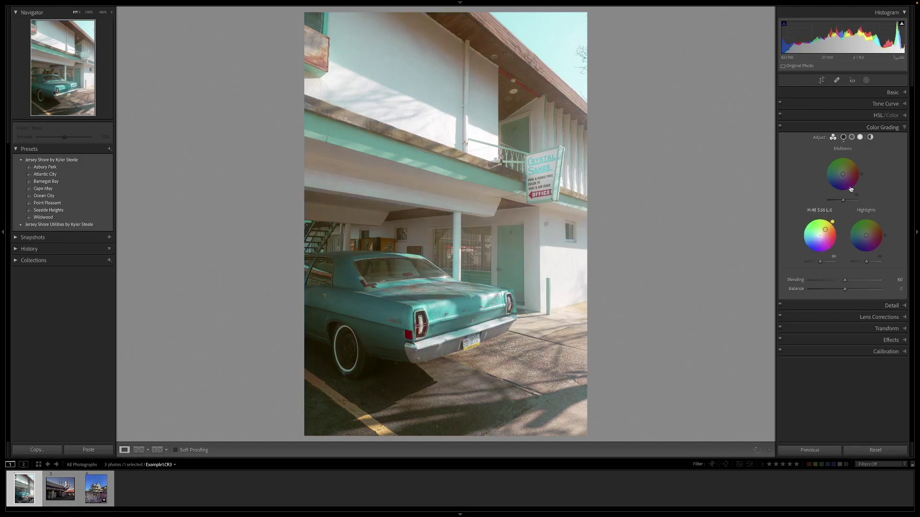
pyautogui.moveTo(842, 174); pyautogui.dragTo(848, 170)
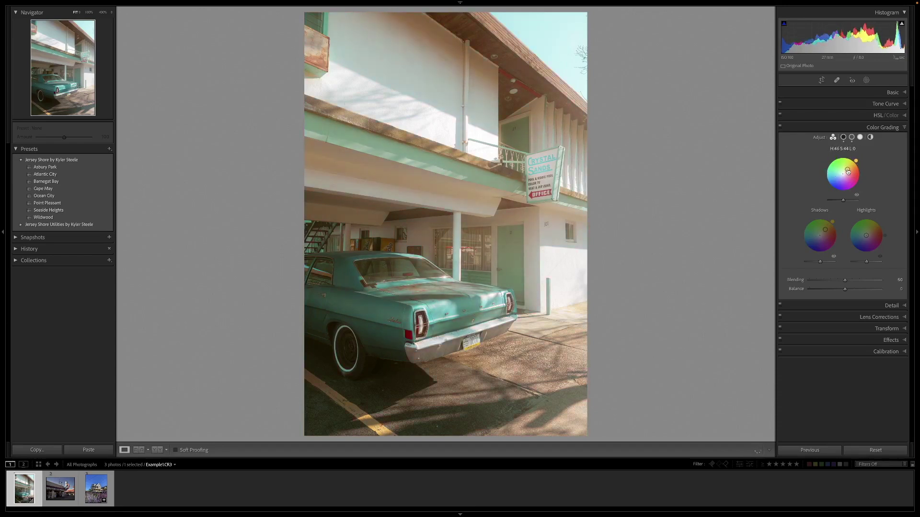
# Tint the highlights slightly toward yellow-green and increase the color grading blending.
pyautogui.moveTo(866, 233); pyautogui.dragTo(864, 234)
pyautogui.moveTo(844, 280)
pyautogui.mouseDown()
pyautogui.moveTo(826, 284)
pyautogui.moveTo(854, 283)
pyautogui.mouseUp()
pyautogui.click(886, 127)
# Reduce the photo's sharpening amount to the minimum and leave sharpening masking at 0.
pyautogui.click(893, 139)
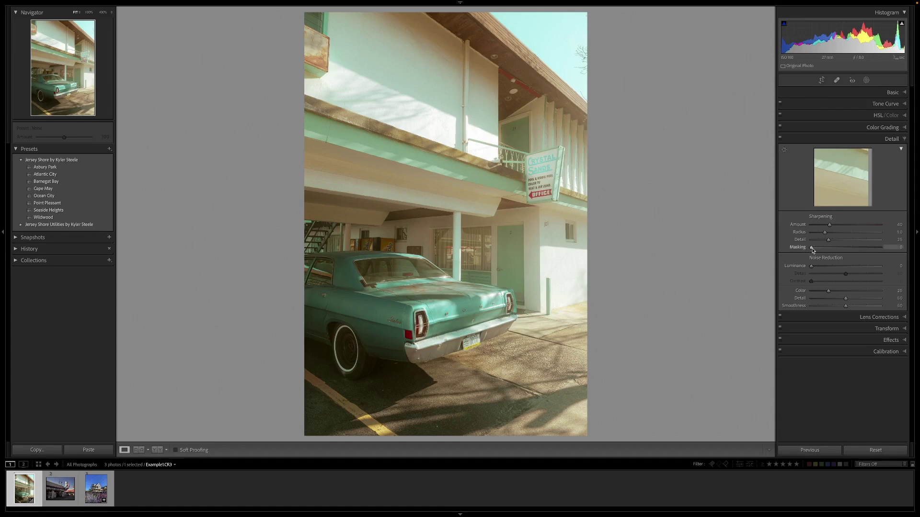
pyautogui.moveTo(811, 248)
pyautogui.mouseDown()
pyautogui.moveTo(836, 247)
pyautogui.moveTo(807, 255)
pyautogui.mouseUp()
pyautogui.moveTo(829, 225); pyautogui.dragTo(796, 228)
pyautogui.click(890, 139)
# Review the photo's lens profile corrections and the Upright and Transform settings.
pyautogui.click(890, 151)
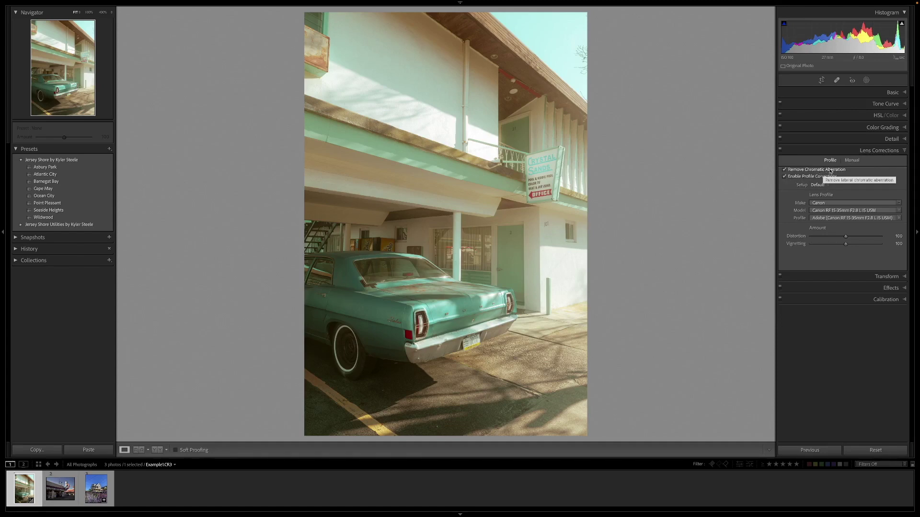
pyautogui.click(868, 151)
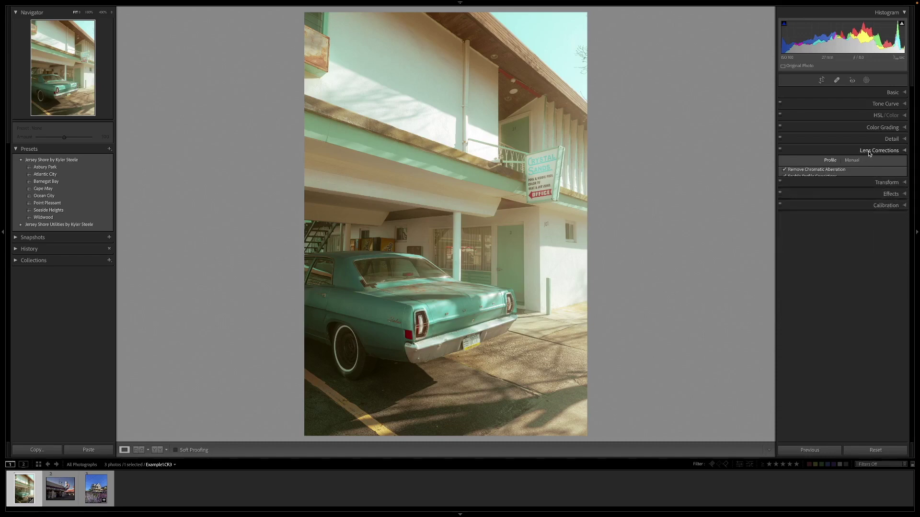
pyautogui.click(862, 162)
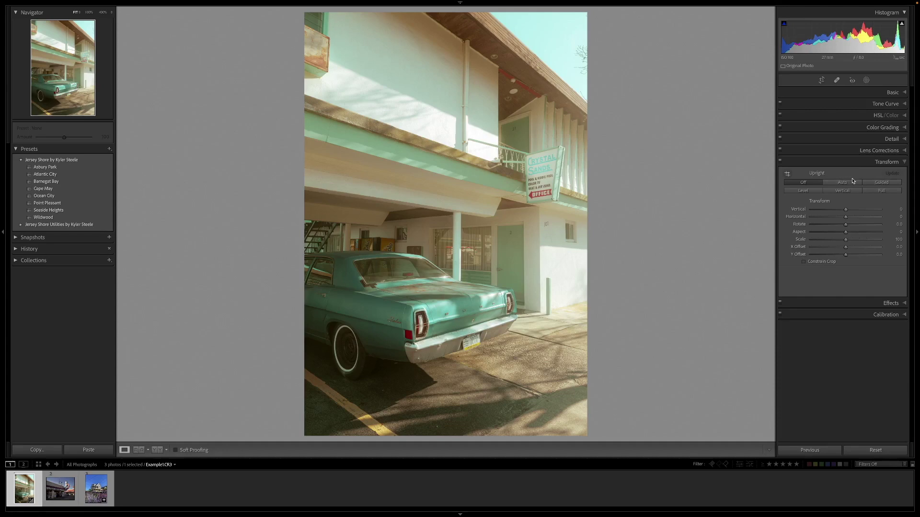
pyautogui.click(886, 162)
# Darken the photo's edges with a Highlight Priority vignette of -8 and add a small amount of grain.
pyautogui.click(890, 174)
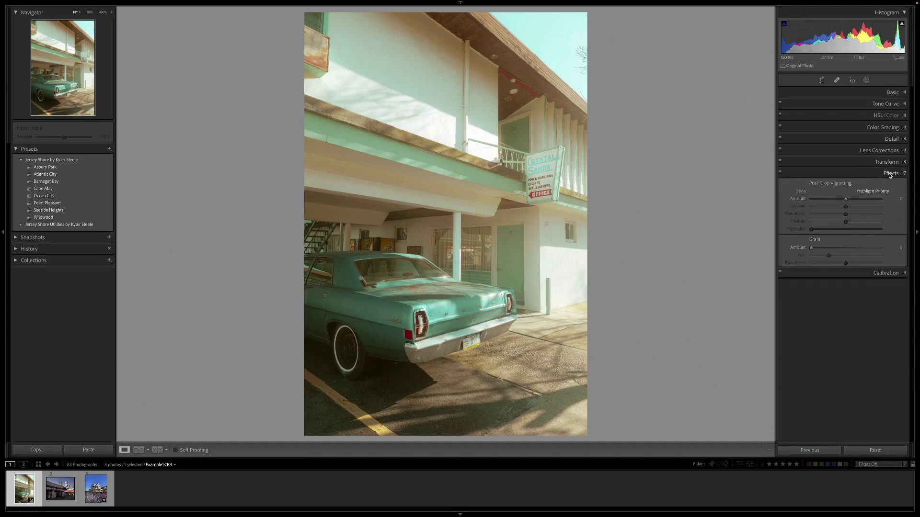
pyautogui.moveTo(846, 201); pyautogui.dragTo(842, 201)
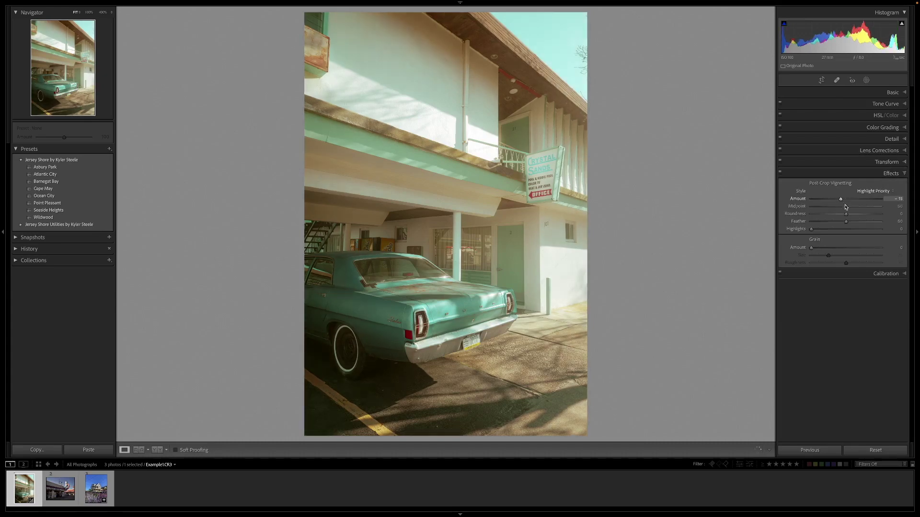
pyautogui.moveTo(842, 201); pyautogui.dragTo(843, 202)
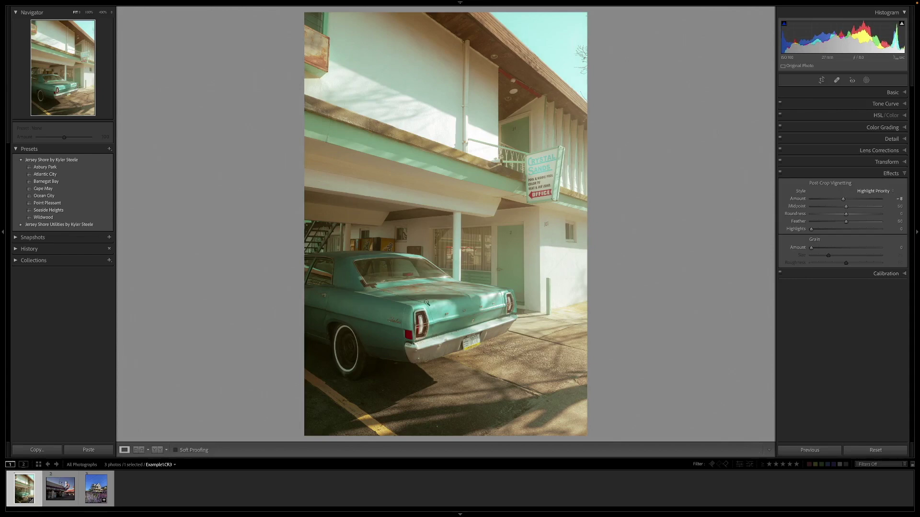
pyautogui.click(21, 225)
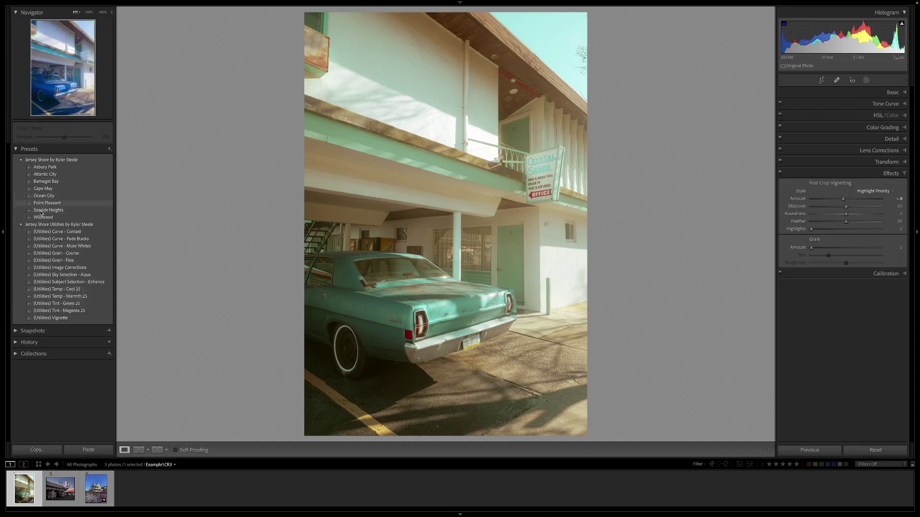
pyautogui.click(21, 225)
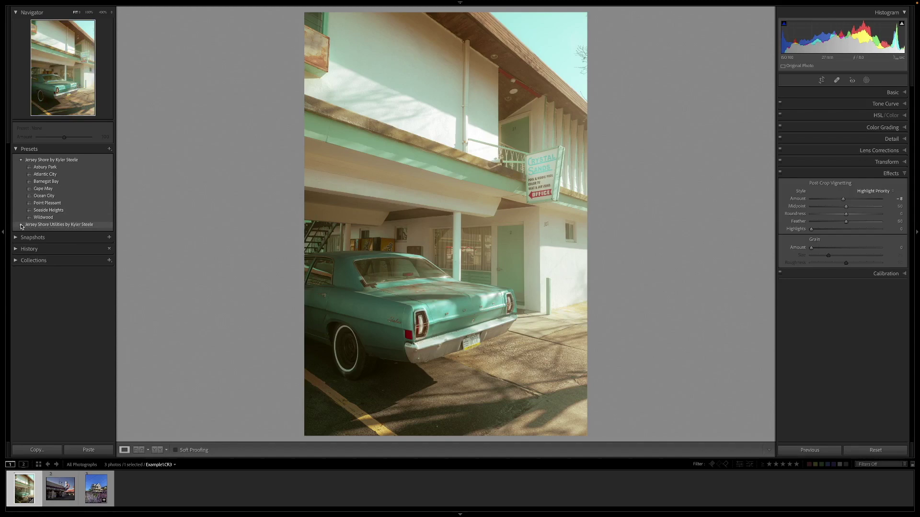
pyautogui.moveTo(812, 249); pyautogui.dragTo(826, 253)
pyautogui.click(889, 175)
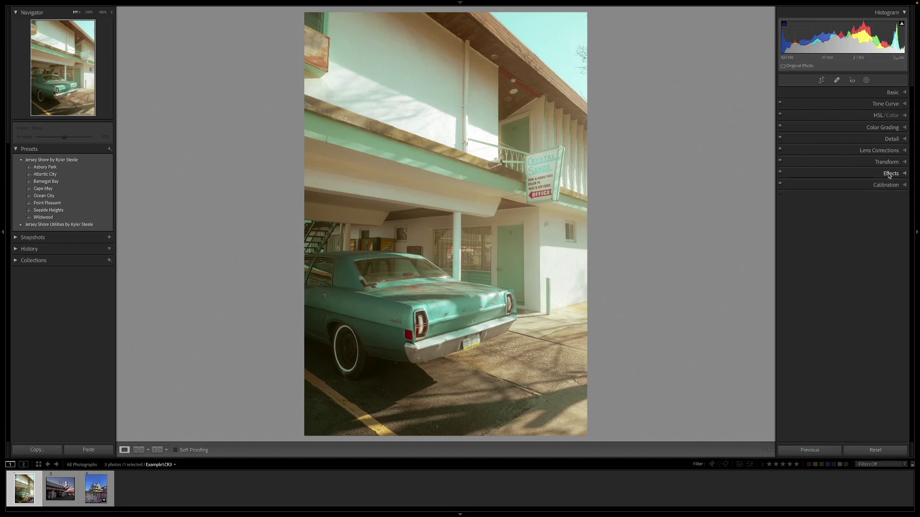
# Calibrate shadows tint to +6, red primary hue to -17 and saturation to -22, green primary hue to -16, and blue primary hue to -9.
pyautogui.click(885, 185)
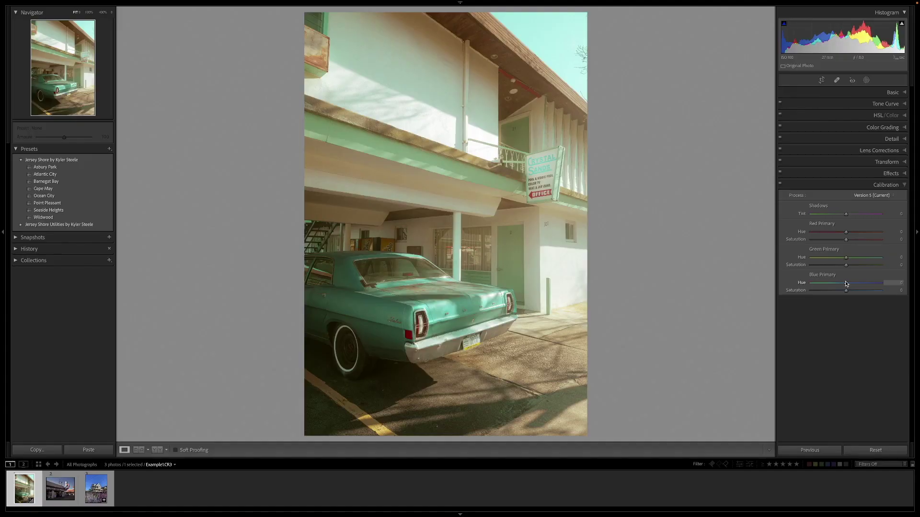
pyautogui.moveTo(846, 284); pyautogui.dragTo(848, 220)
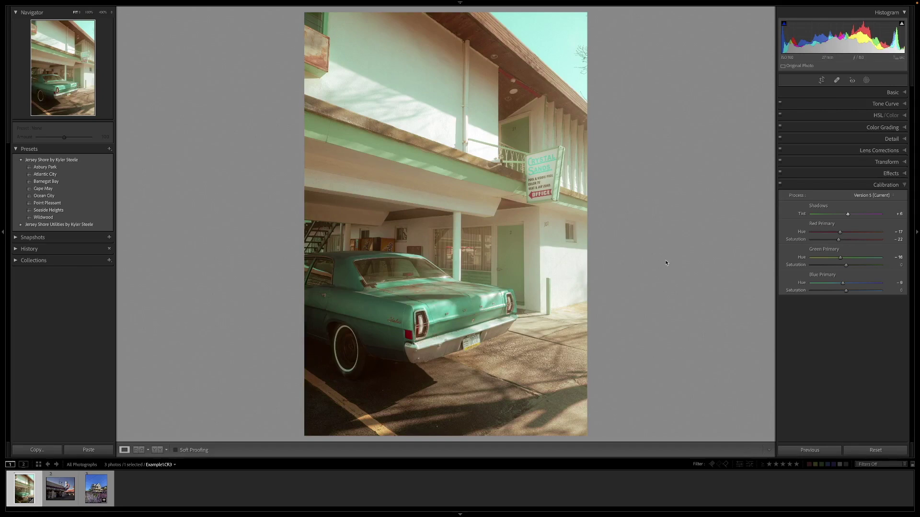
pyautogui.click(882, 185)
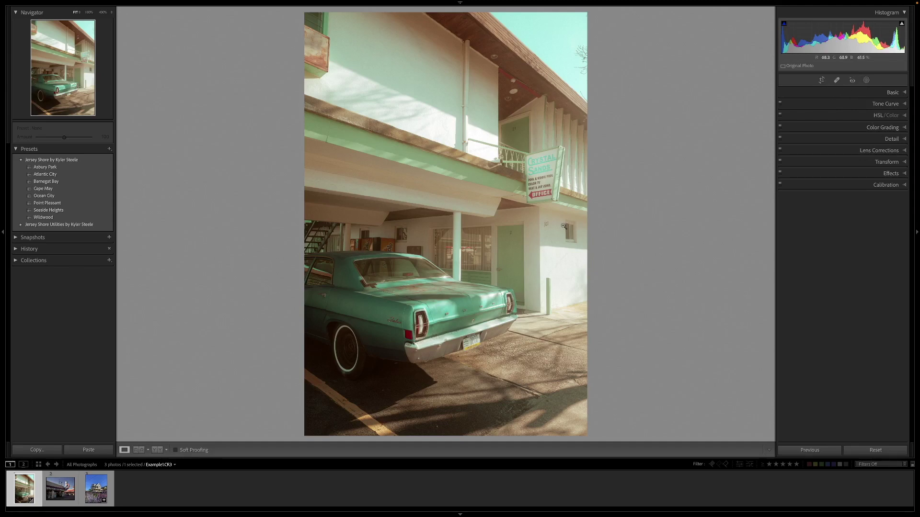
# Start a new develop preset that leaves out the Detail settings and includes post-crop vignetting and grain.
pyautogui.click(109, 150)
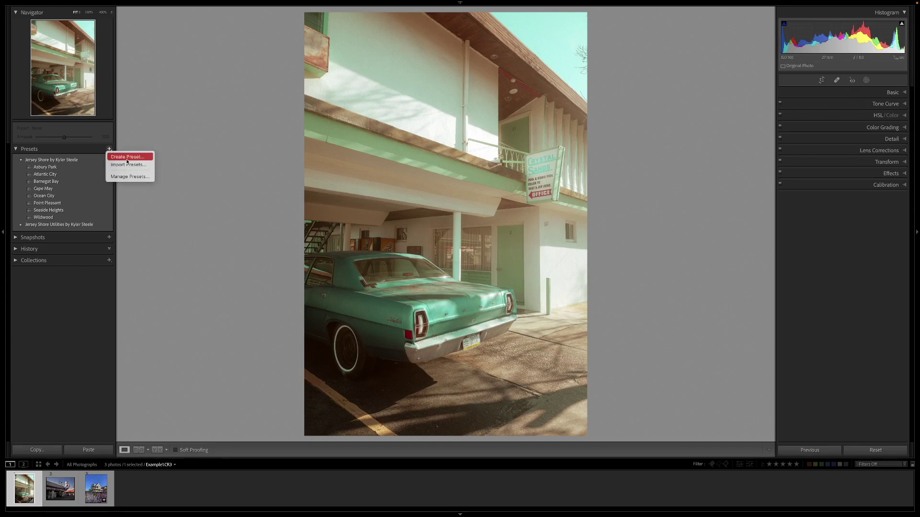
pyautogui.click(126, 158)
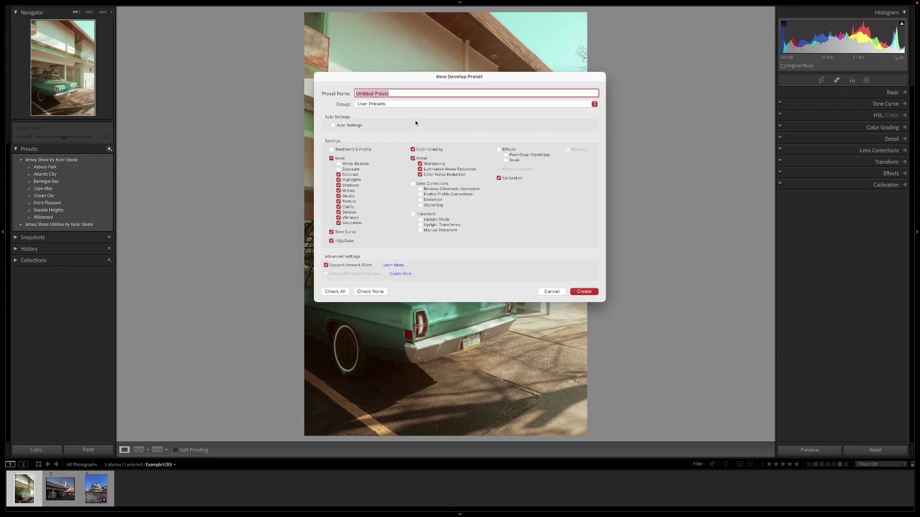
pyautogui.moveTo(381, 83); pyautogui.dragTo(547, 88)
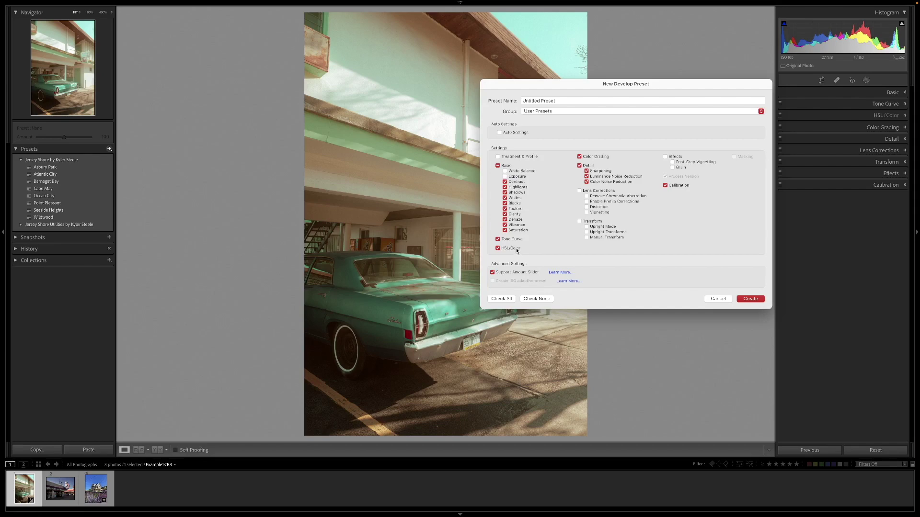
pyautogui.click(580, 166)
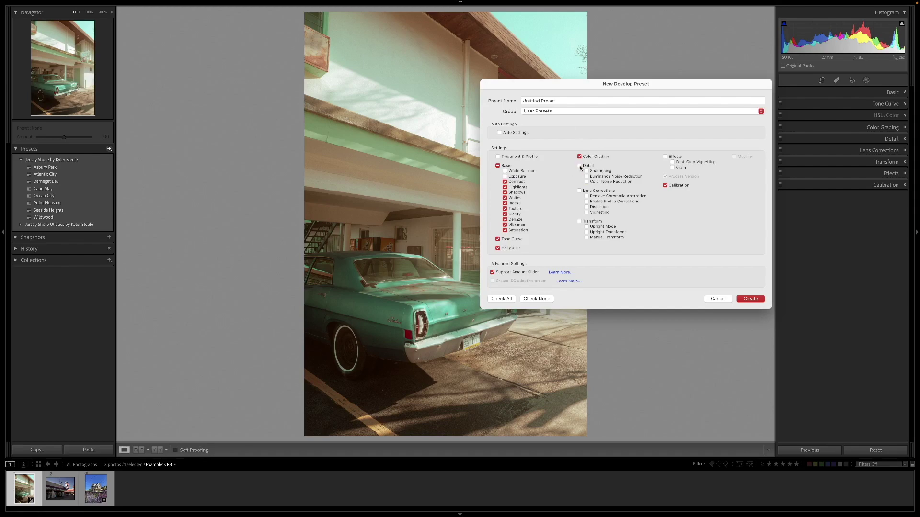
pyautogui.click(587, 196)
pyautogui.click(586, 197)
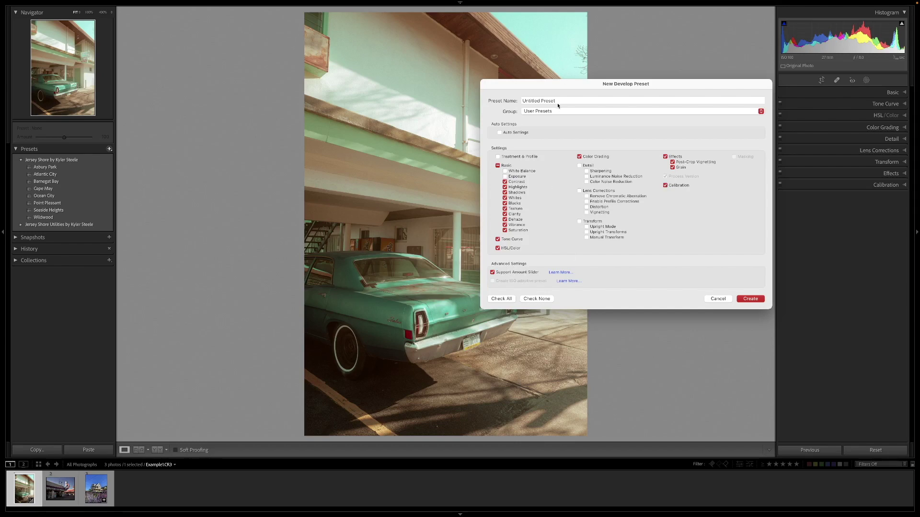
# Name the preset TEST PRESET and save it in a new group called TEST PRESETS.
pyautogui.click(515, 101)
pyautogui.write('TEST PRESET')
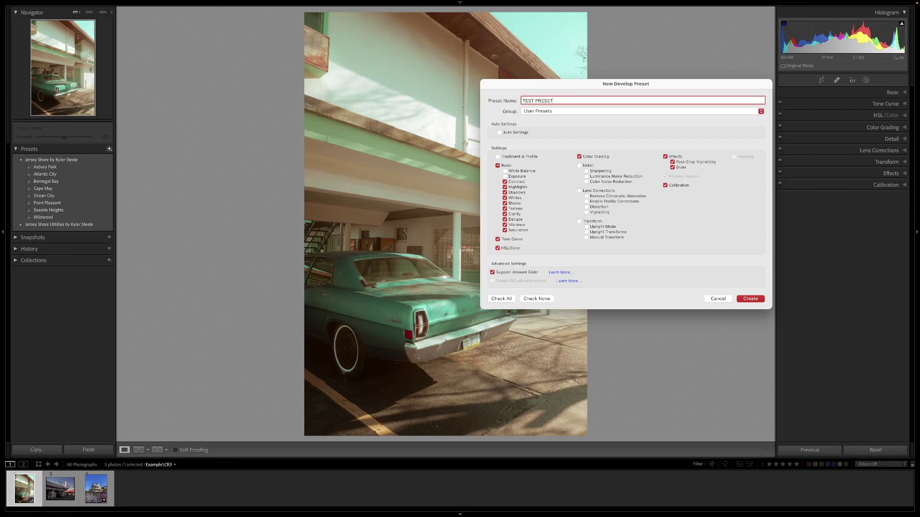
pyautogui.click(549, 111)
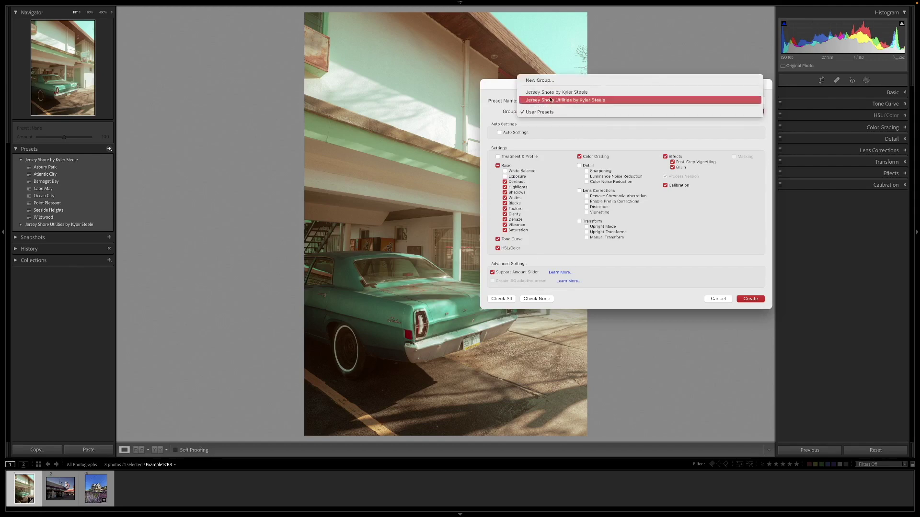
pyautogui.click(541, 81)
pyautogui.write('TE')
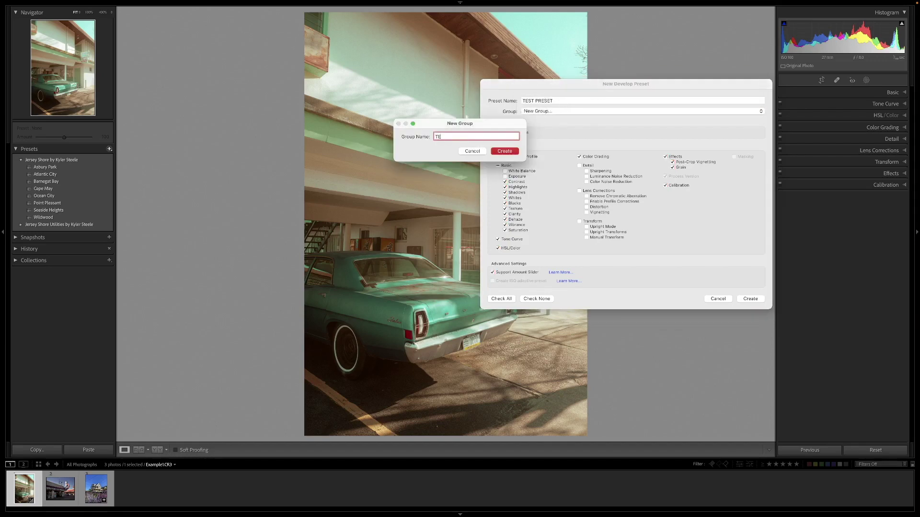
pyautogui.write('ST PRESETS')
pyautogui.click(505, 151)
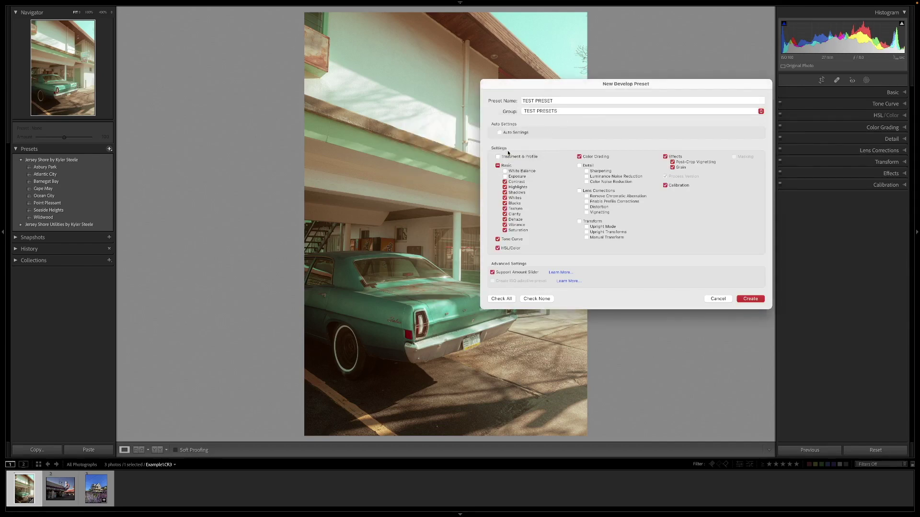
pyautogui.click(751, 299)
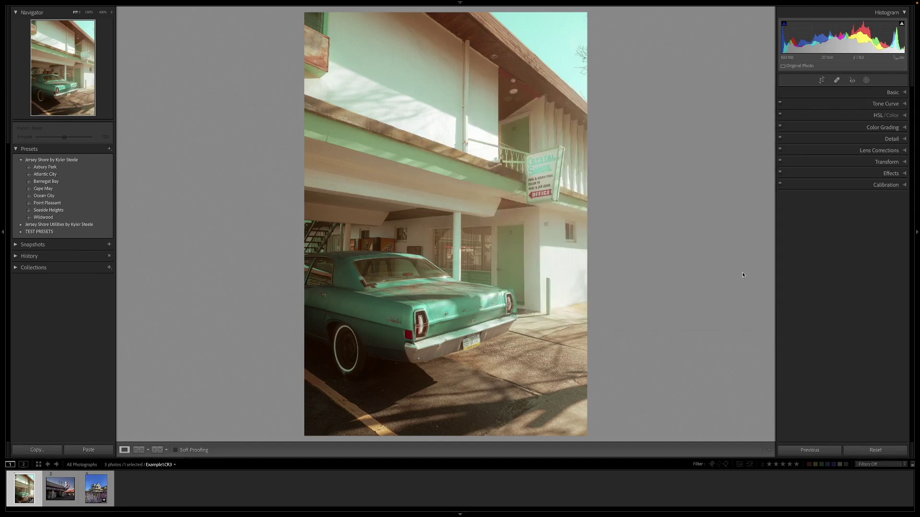
# Show the TEST PRESETS group and apply TEST PRESET to the house and lavender photo at an amount of 47.
pyautogui.click(22, 233)
pyautogui.click(21, 160)
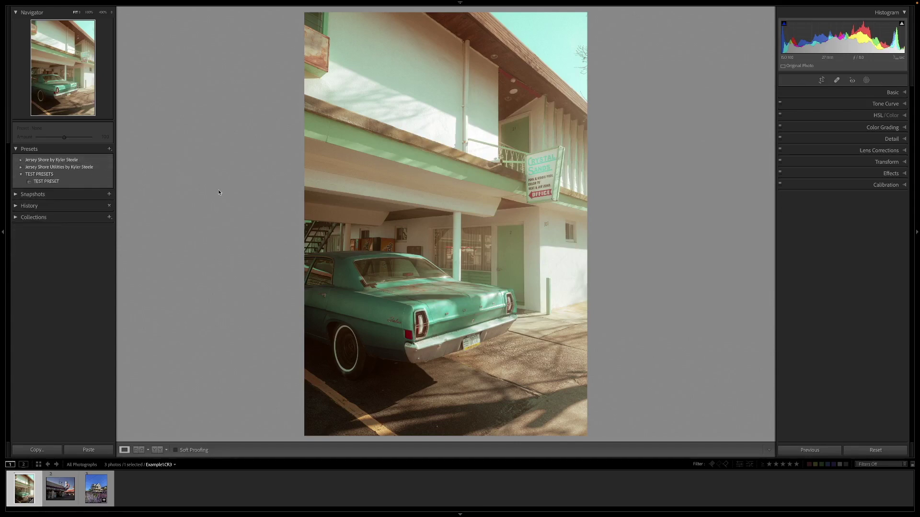
pyautogui.click(96, 488)
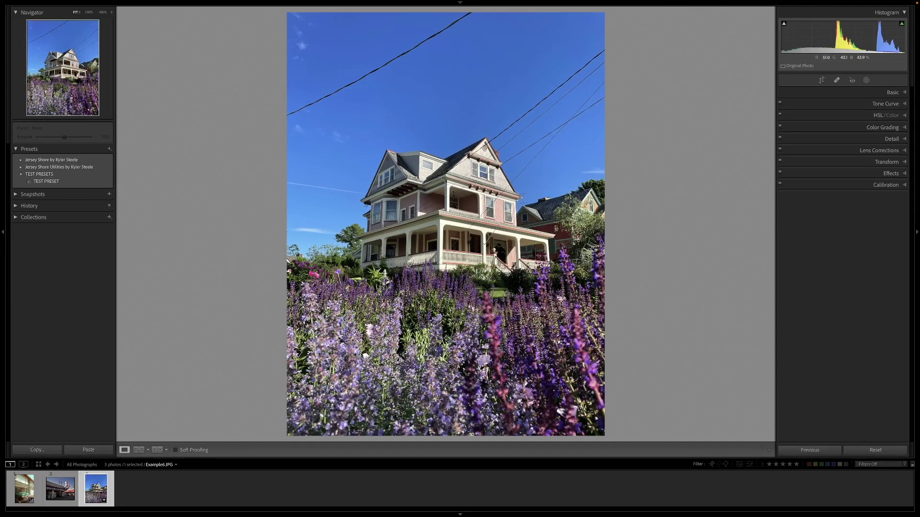
pyautogui.moveTo(73, 185)
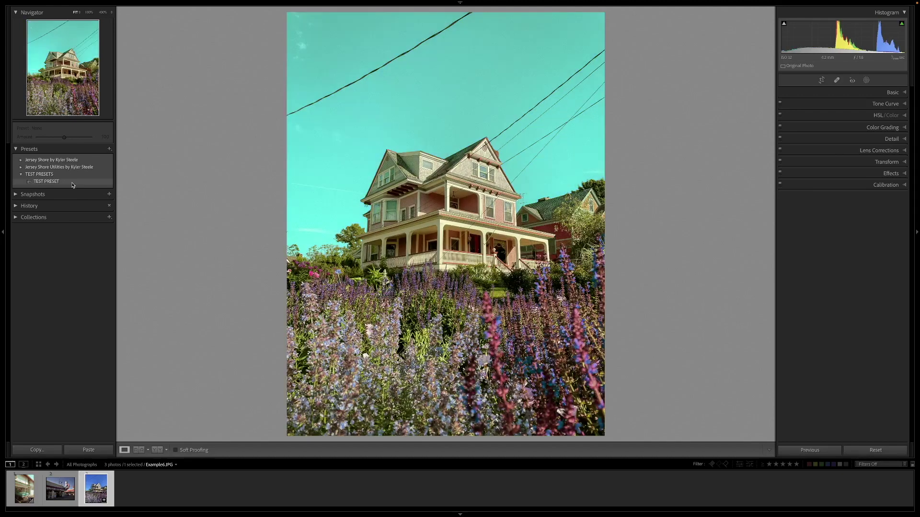
pyautogui.click(72, 182)
pyautogui.moveTo(65, 139)
pyautogui.mouseDown()
pyautogui.moveTo(82, 139)
pyautogui.moveTo(51, 139)
pyautogui.mouseUp()
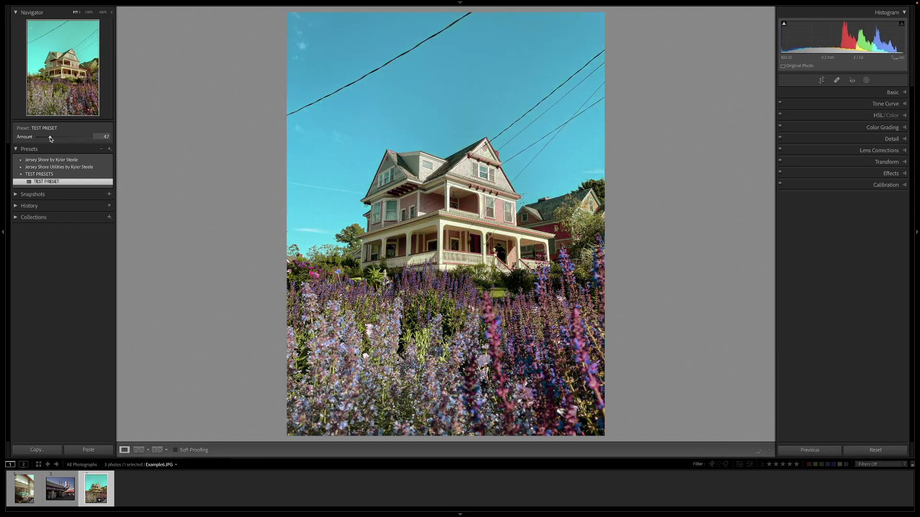
# Compare the house photo before and after the preset, and set the preset amount to 51.
pyautogui.press('\\')
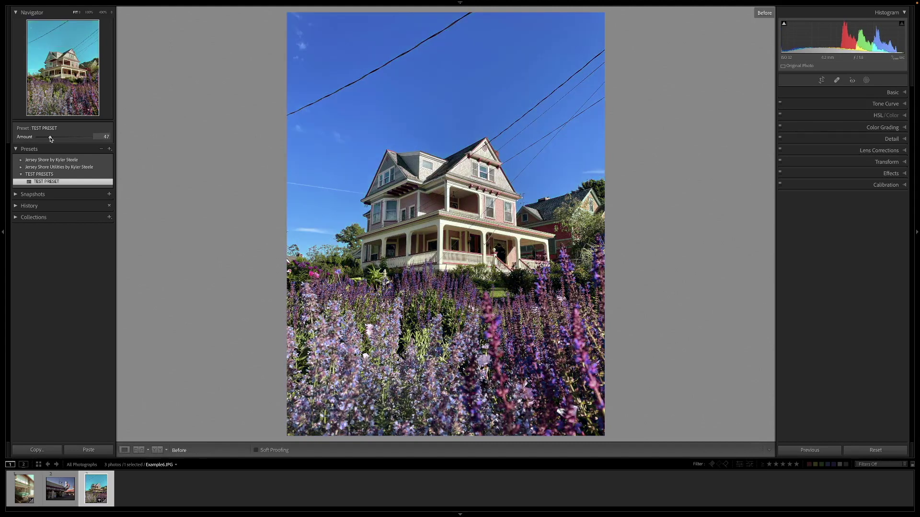
pyautogui.press('\\')
pyautogui.press('\\')
pyautogui.press('\\')
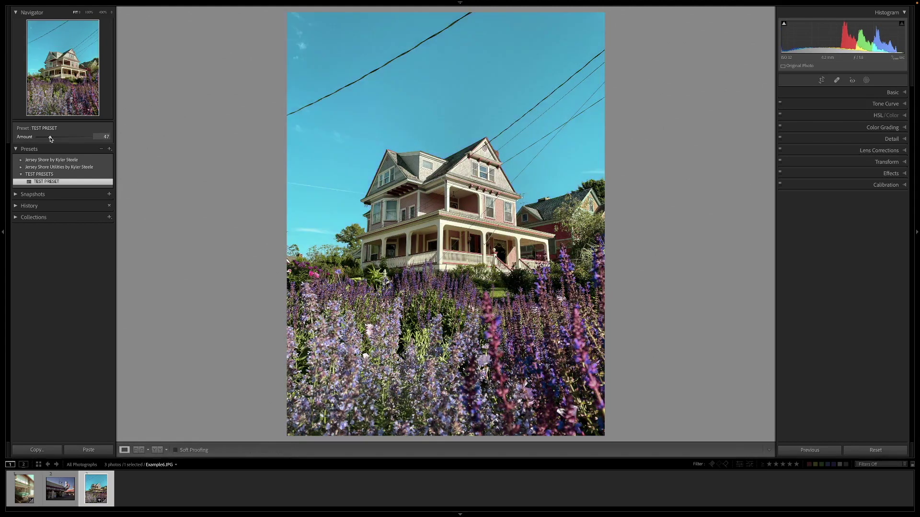
pyautogui.moveTo(51, 139)
pyautogui.mouseDown()
pyautogui.moveTo(38, 139)
pyautogui.moveTo(79, 139)
pyautogui.moveTo(36, 138)
pyautogui.moveTo(51, 138)
pyautogui.mouseUp()
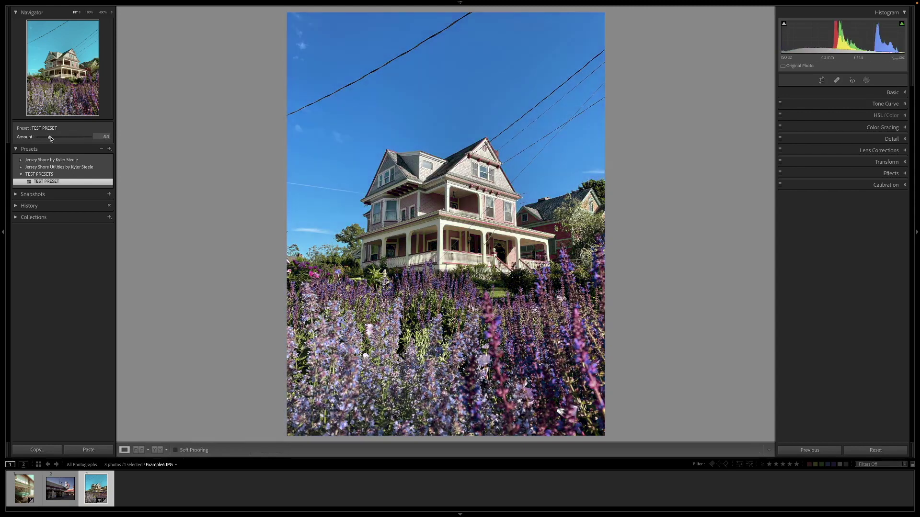
# Try the Seaside Heights preset and the Wildwood preset at an amount of 121 on the house photo.
pyautogui.click(20, 161)
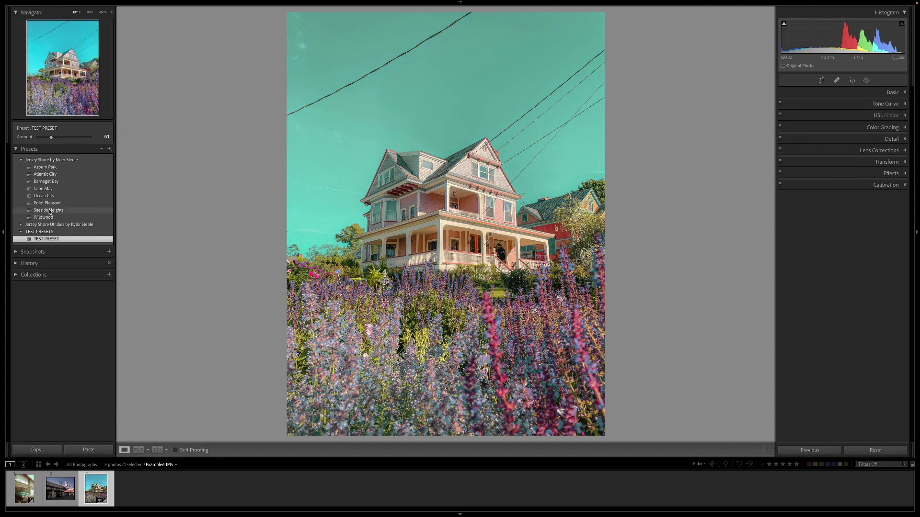
pyautogui.click(49, 211)
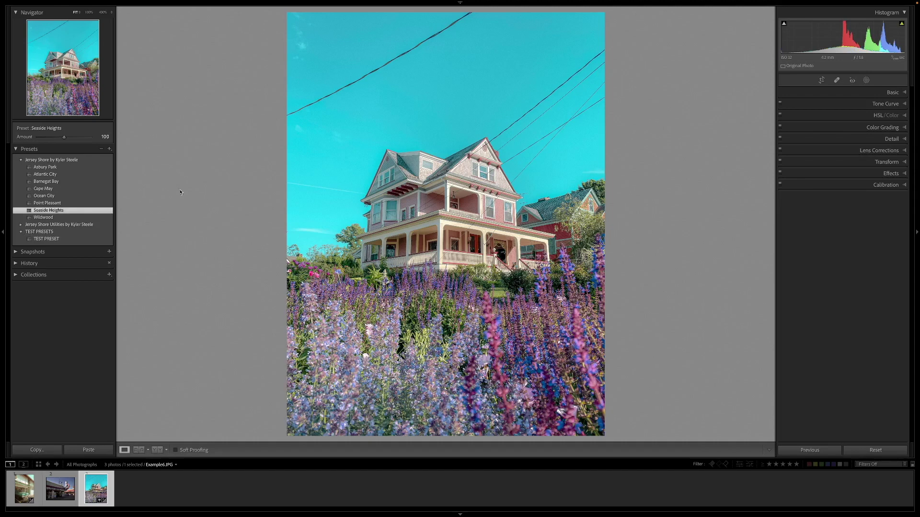
pyautogui.moveTo(64, 137)
pyautogui.mouseDown()
pyautogui.moveTo(76, 138)
pyautogui.moveTo(56, 138)
pyautogui.moveTo(78, 139)
pyautogui.mouseUp()
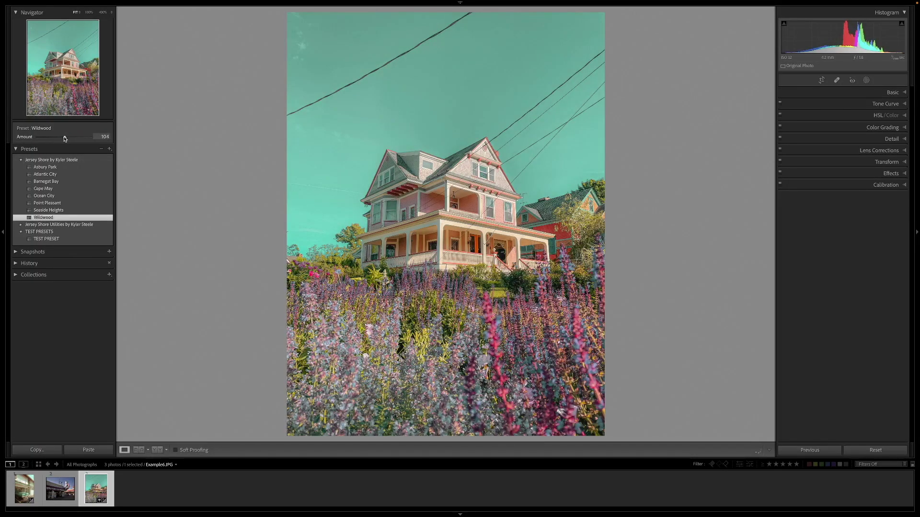
pyautogui.moveTo(64, 138); pyautogui.dragTo(69, 139)
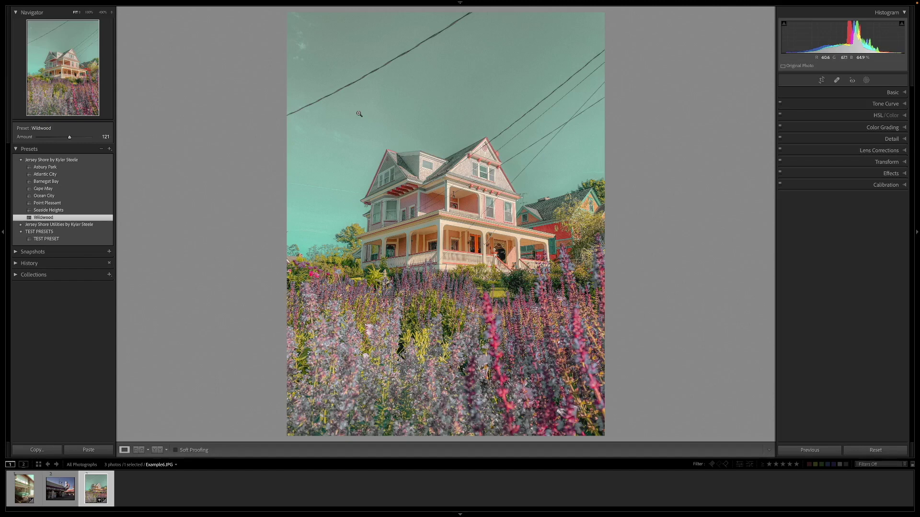
# Apply TEST PRESET to the house photo again at its full amount of 100.
pyautogui.click(66, 242)
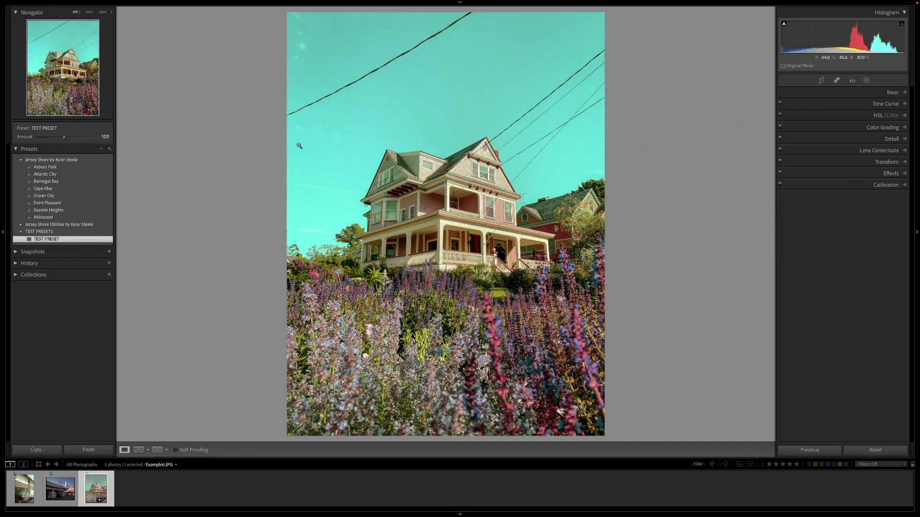